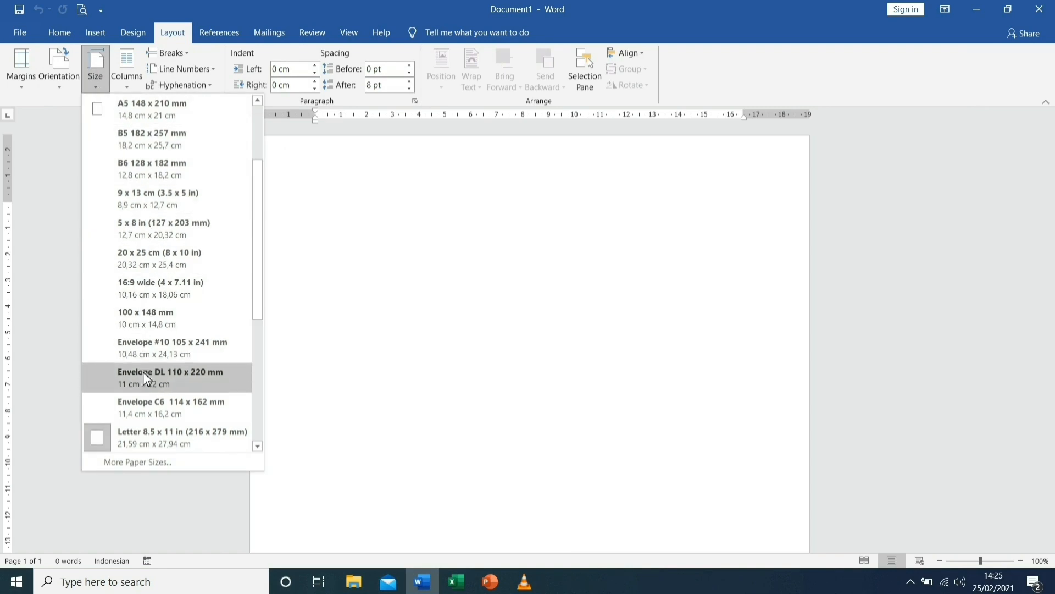
# - Examine the preset paper sizes available for the document, from A4 down to 16K
pyautogui.scroll(-2, 144, 362)
pyautogui.scroll(-1, 153, 261)
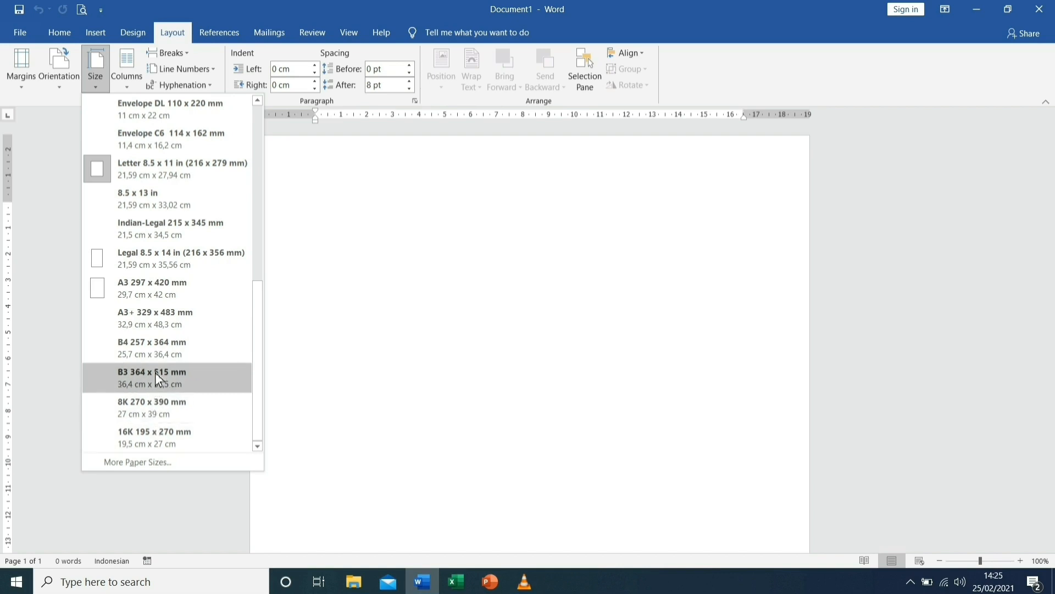
pyautogui.scroll(2, 154, 342)
pyautogui.scroll(2, 165, 231)
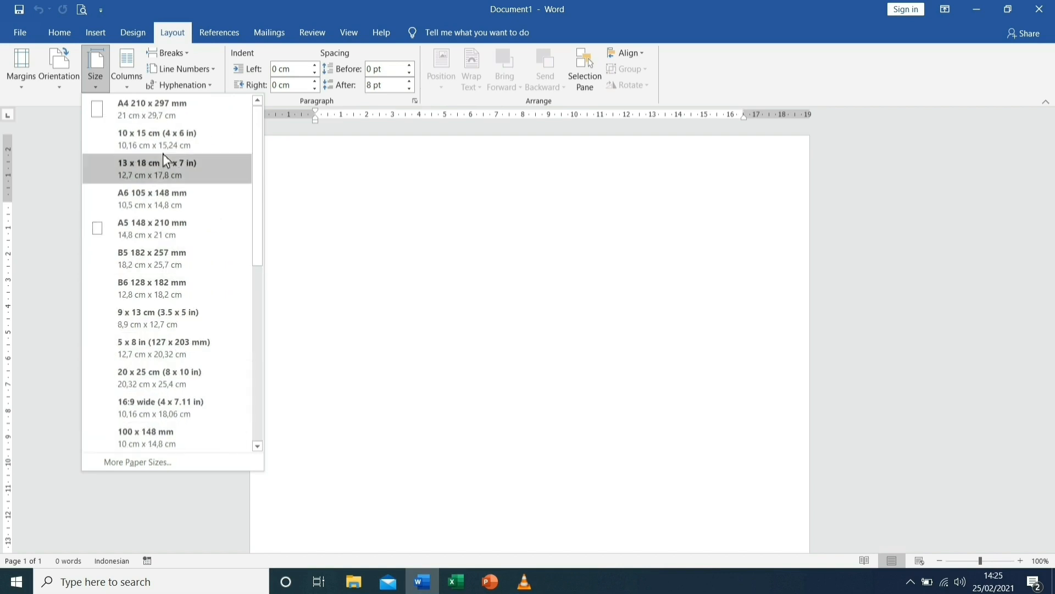
pyautogui.scroll(-3, 231, 286)
pyautogui.click(323, 189)
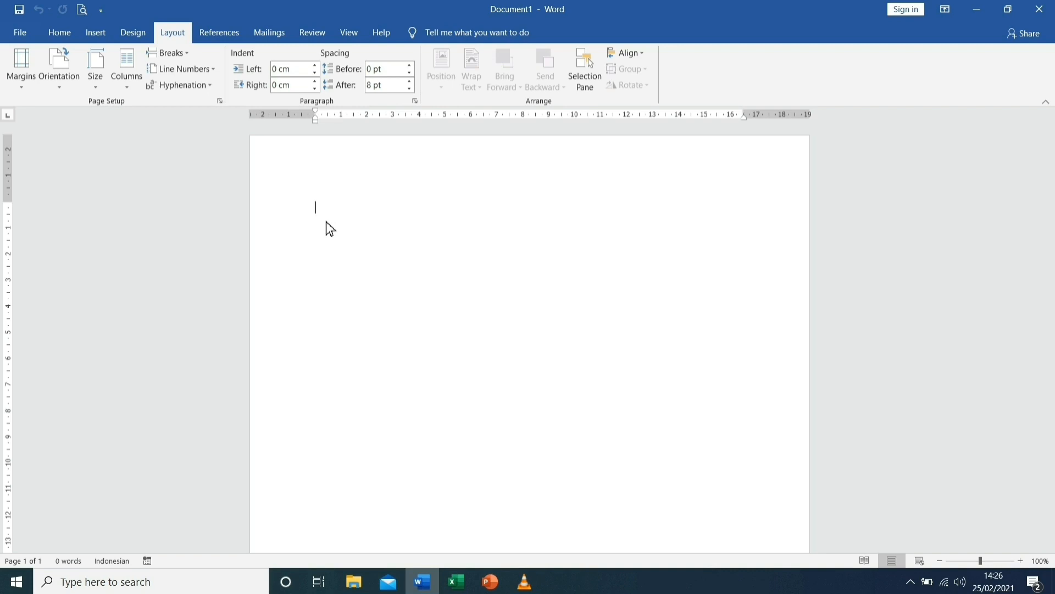
pyautogui.click(107, 87)
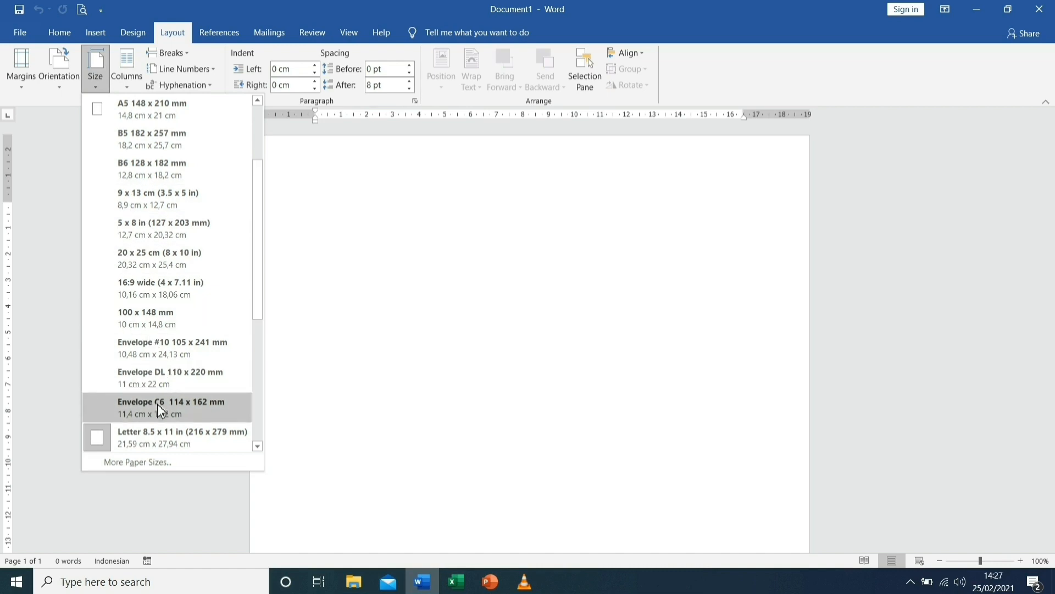
pyautogui.scroll(3, 154, 140)
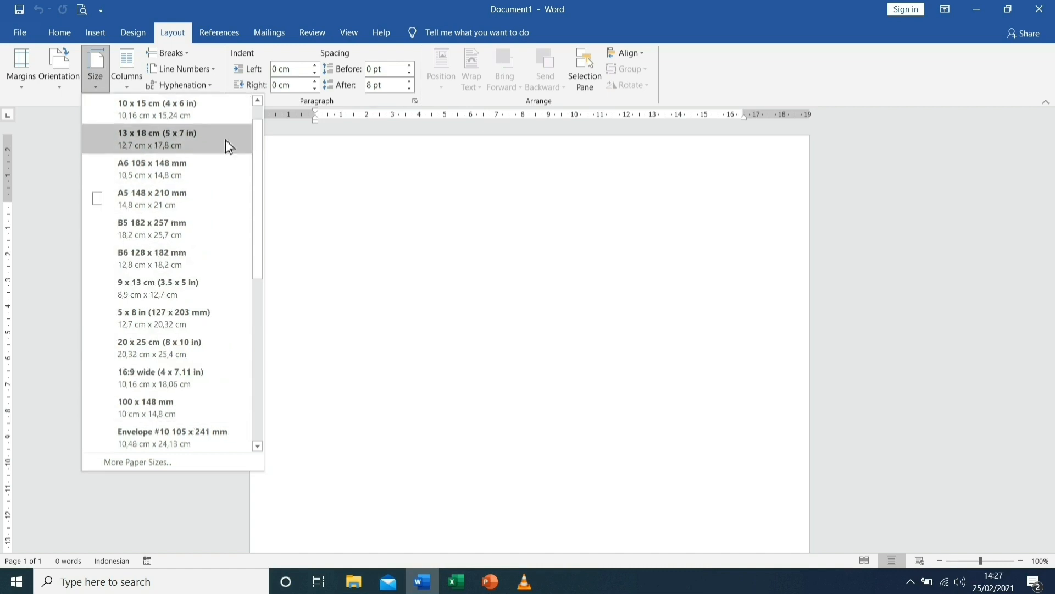
pyautogui.click(324, 237)
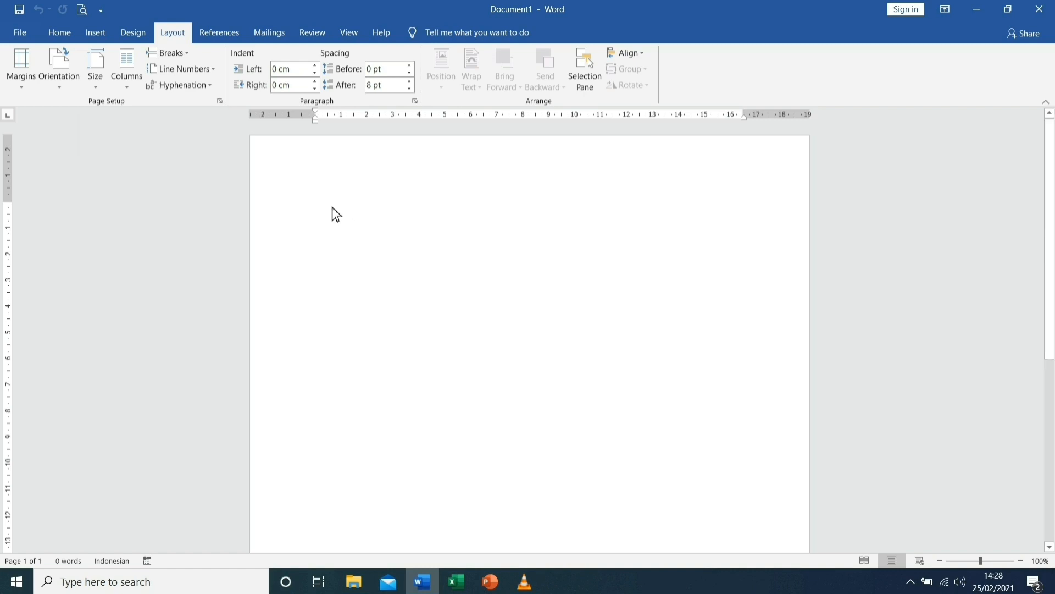
# - Set the document's paper size to Legal 8.5 x 14 in (216 x 356 mm)
pyautogui.click(104, 86)
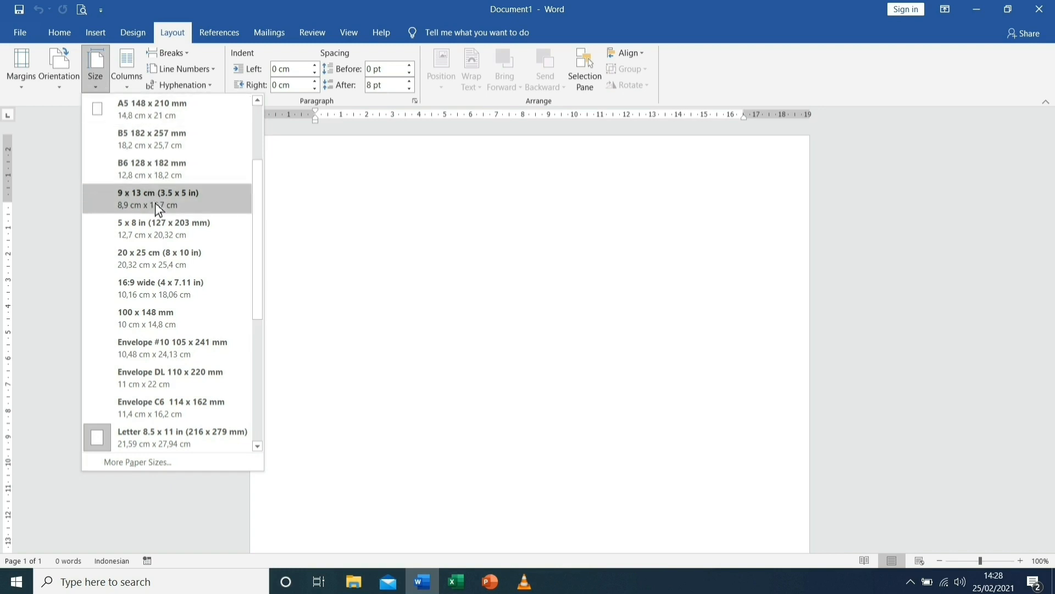
pyautogui.scroll(-3, 159, 209)
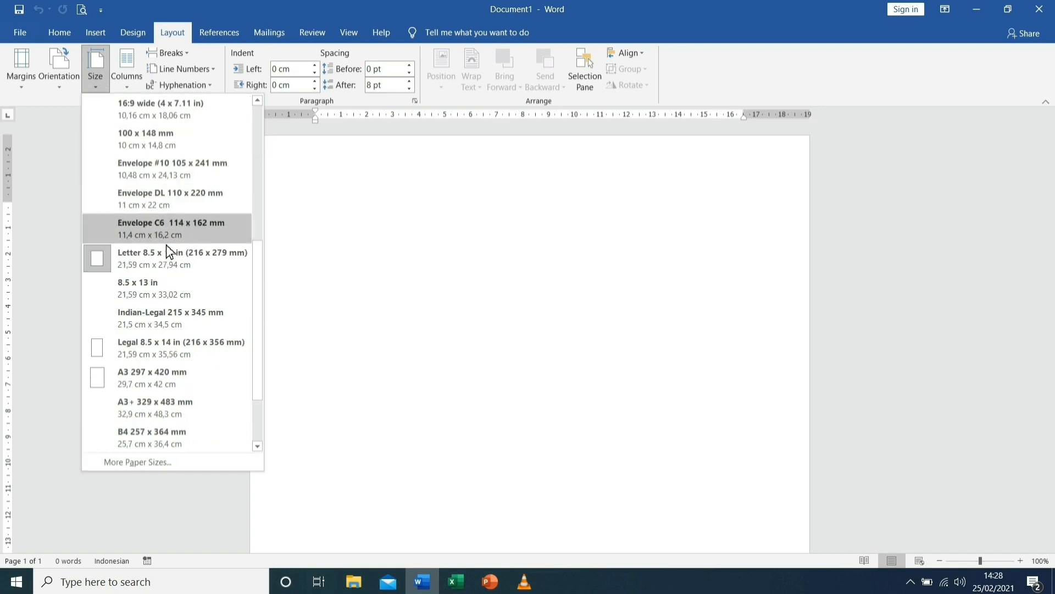
pyautogui.click(163, 356)
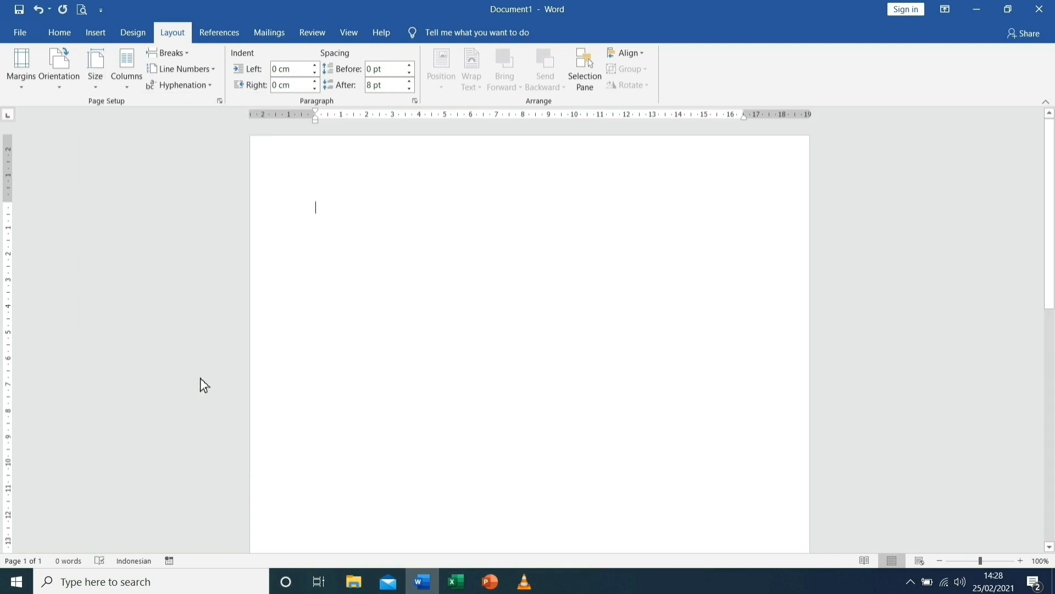
# - Apply custom margins to the whole document: 2,5 cm top and left, 4,5 cm bottom and right
pyautogui.click(28, 90)
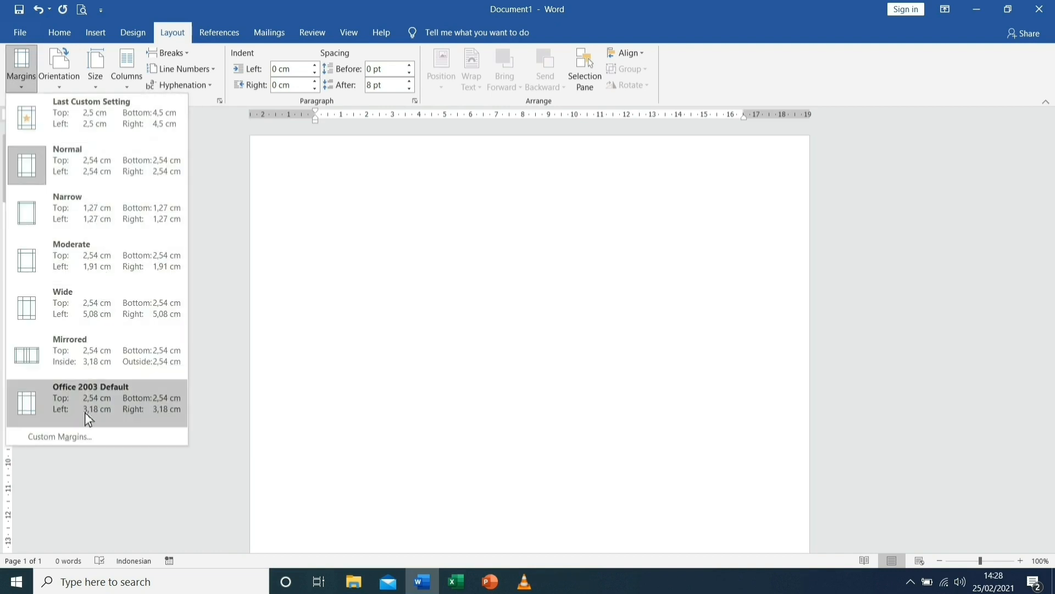
pyautogui.click(86, 437)
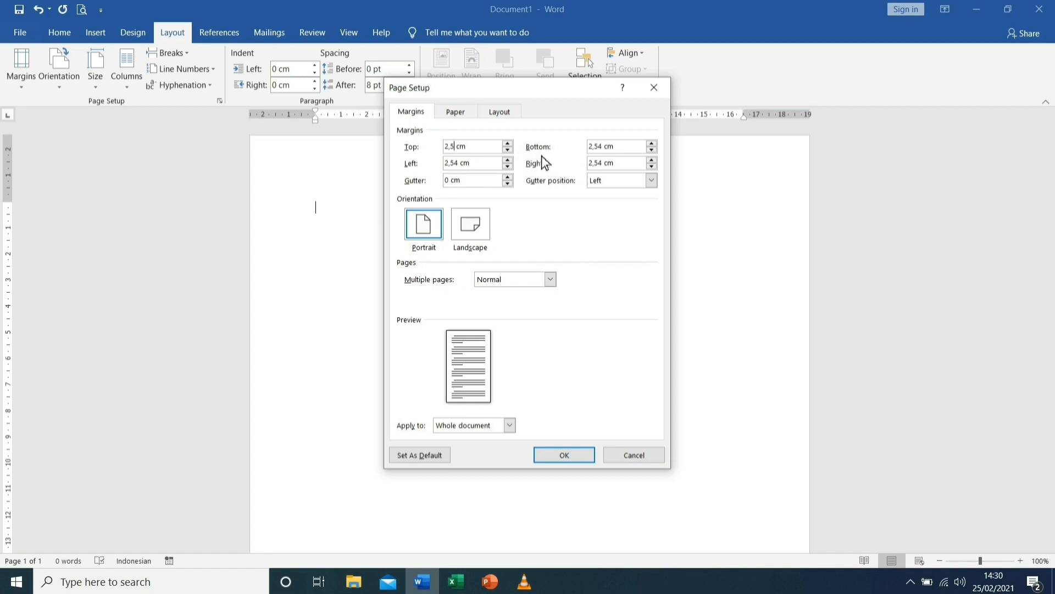
pyautogui.moveTo(594, 151); pyautogui.dragTo(590, 151)
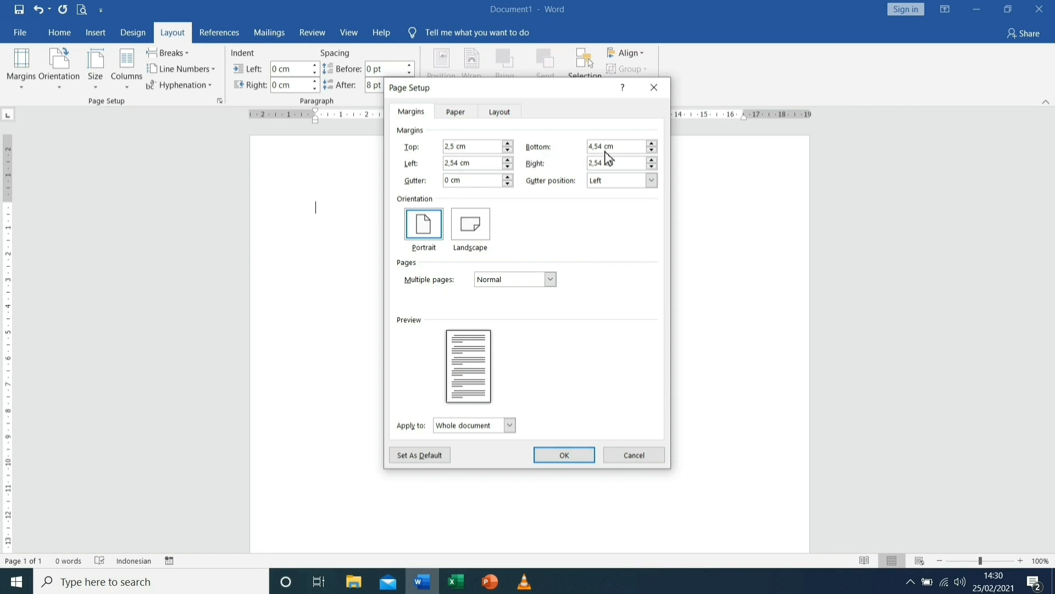
pyautogui.press('BackSpace')
pyautogui.click(461, 165)
pyautogui.press('BackSpace')
pyautogui.click(596, 167)
pyautogui.moveTo(593, 165); pyautogui.dragTo(589, 165)
pyautogui.click(566, 454)
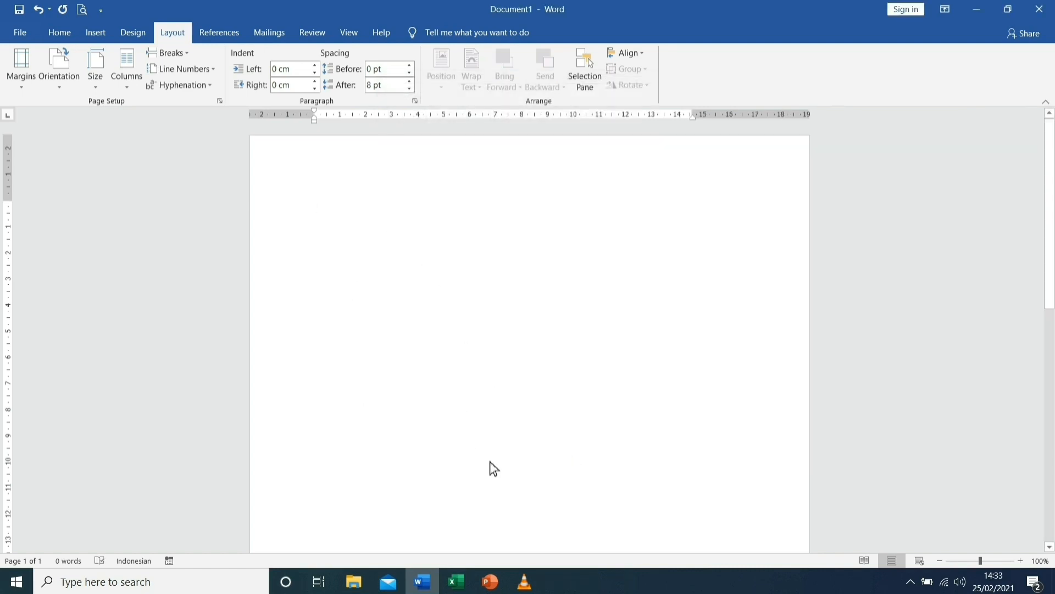
# - Switch to Excel and set the worksheet's paper size to Legal 8.5 x 14 in (216 x 356 mm)
pyautogui.click(457, 582)
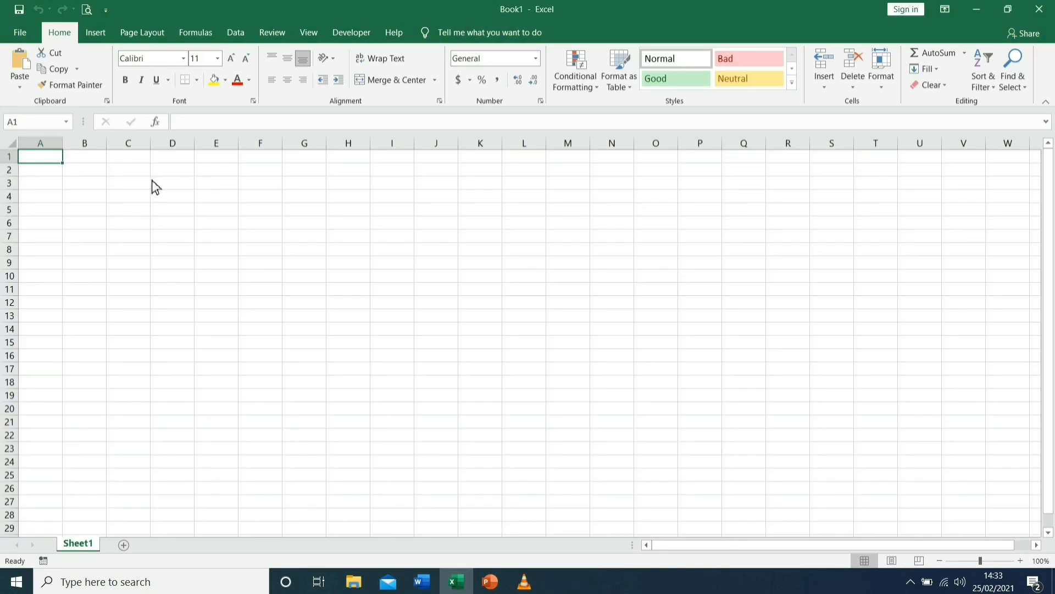
pyautogui.click(132, 35)
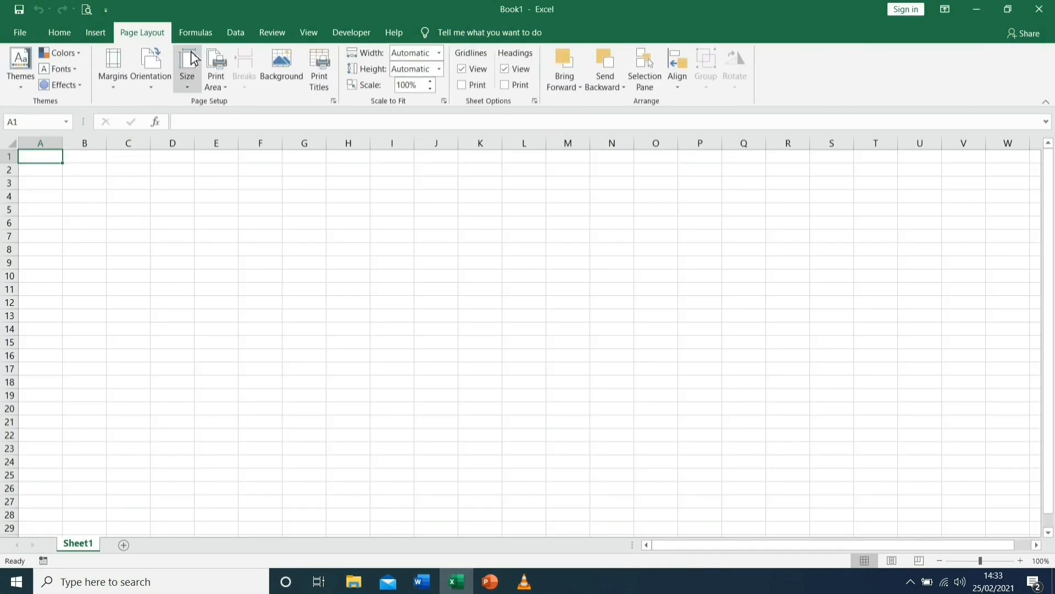
pyautogui.click(191, 85)
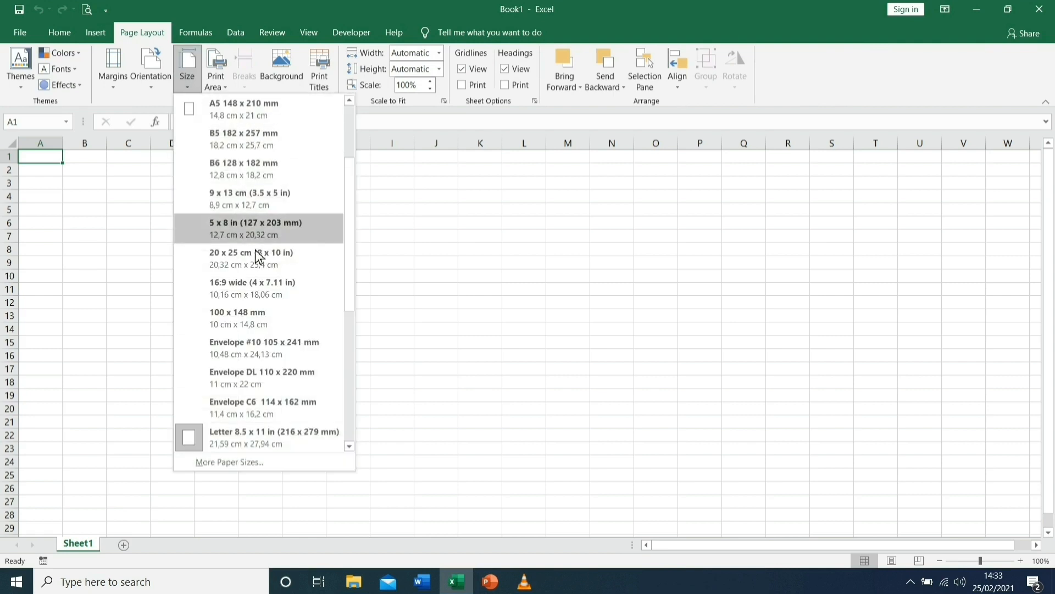
pyautogui.scroll(-2, 256, 359)
pyautogui.click(256, 355)
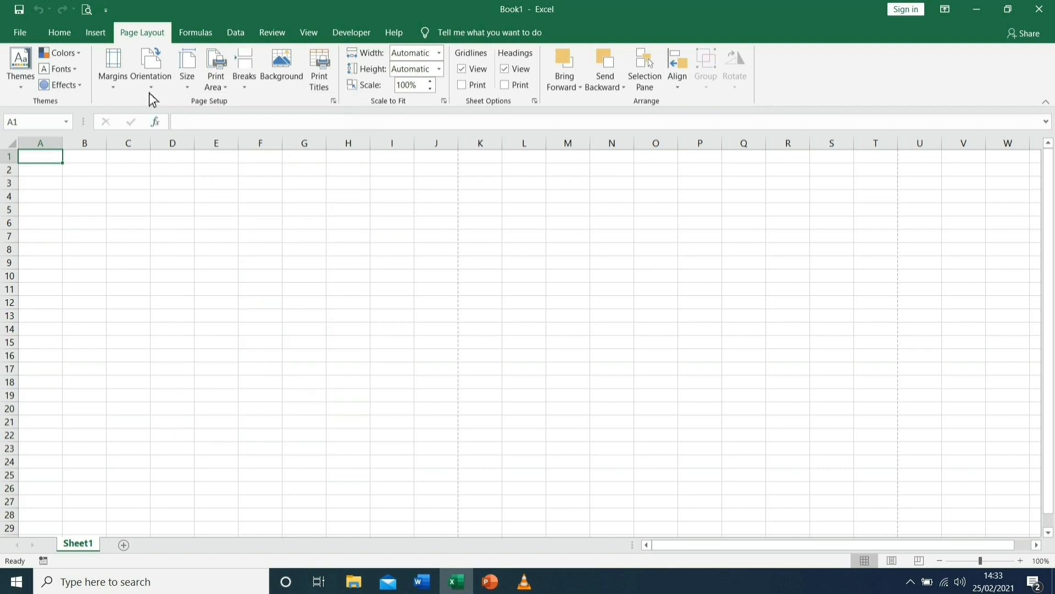
# - Apply custom margins to the worksheet: 2,5 for top and left, 4,5 for bottom and right
pyautogui.click(113, 90)
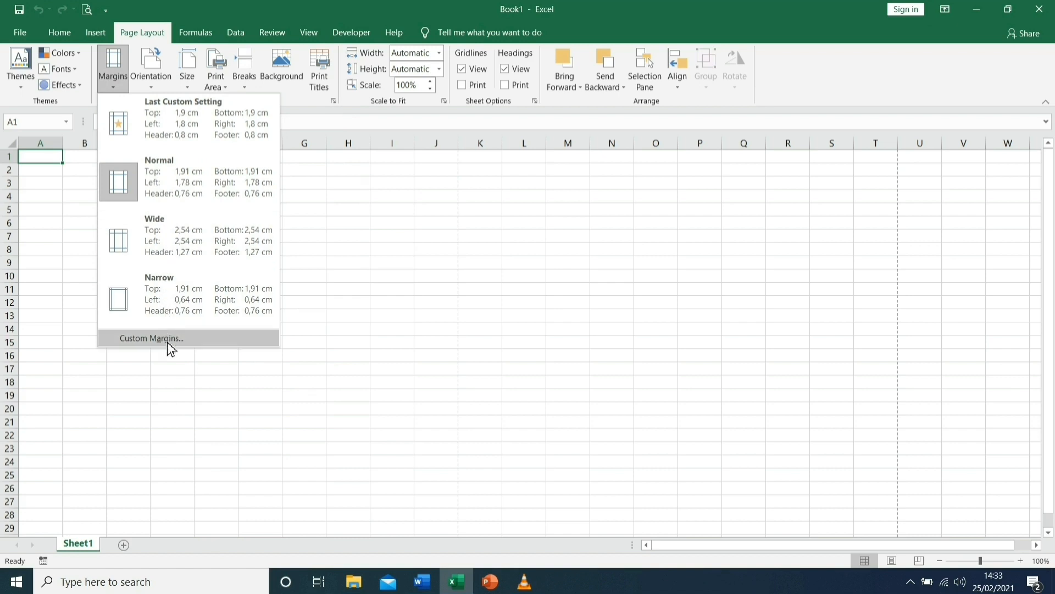
pyautogui.click(171, 339)
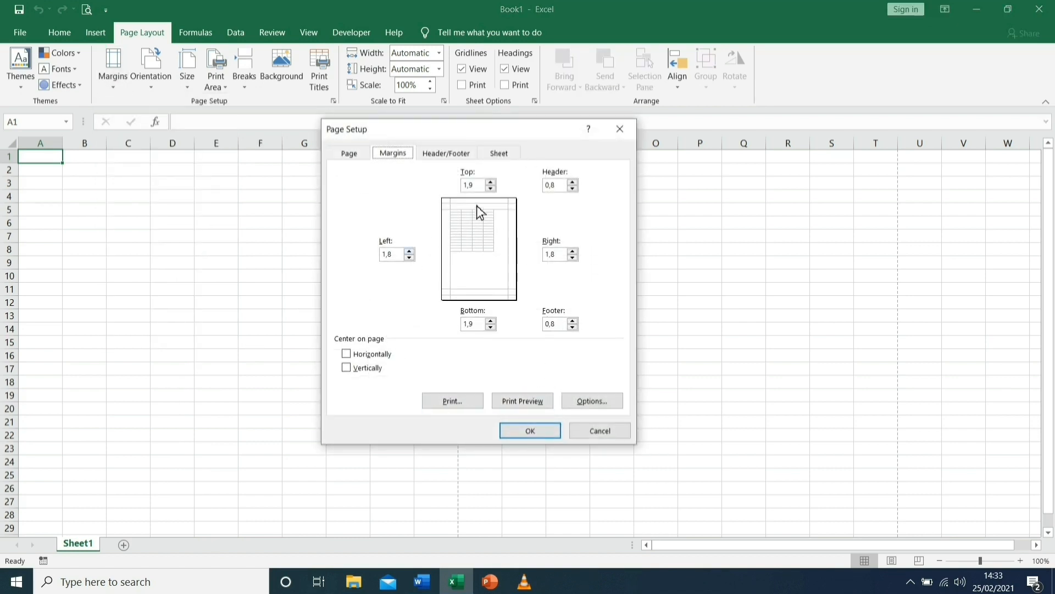
pyautogui.click(477, 190)
pyautogui.write('2,5')
pyautogui.moveTo(477, 324); pyautogui.dragTo(460, 326)
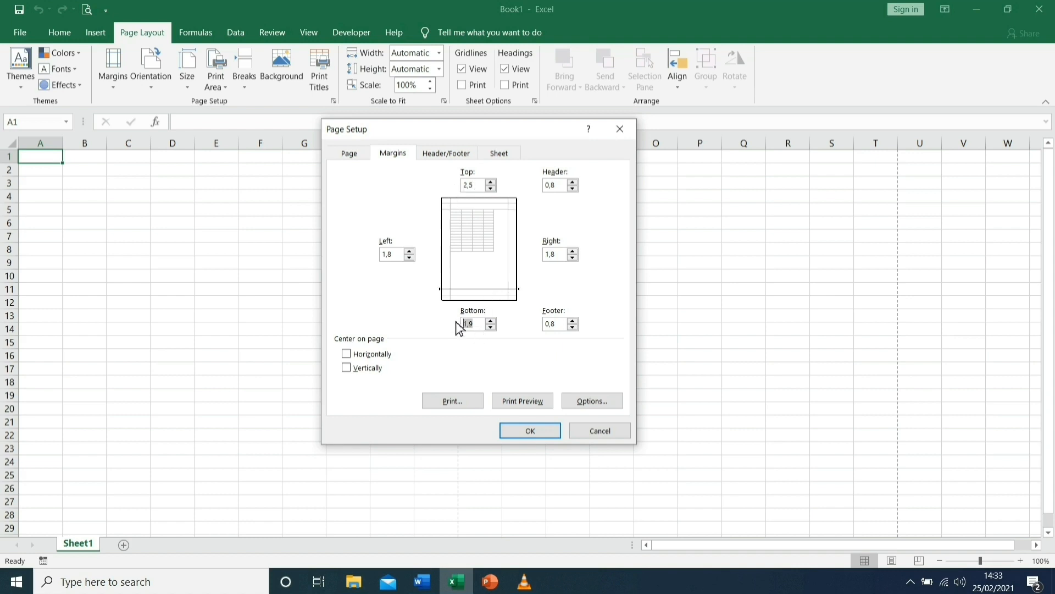
pyautogui.write('4')
pyautogui.write(',')
pyautogui.write('2')
pyautogui.click(546, 257)
pyautogui.write('4,5')
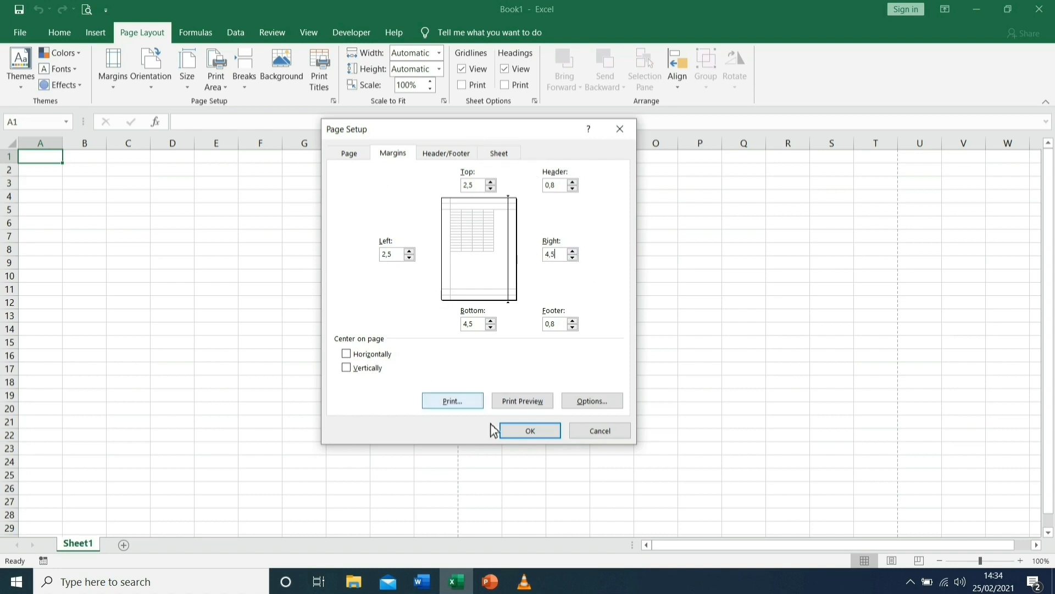
pyautogui.click(529, 430)
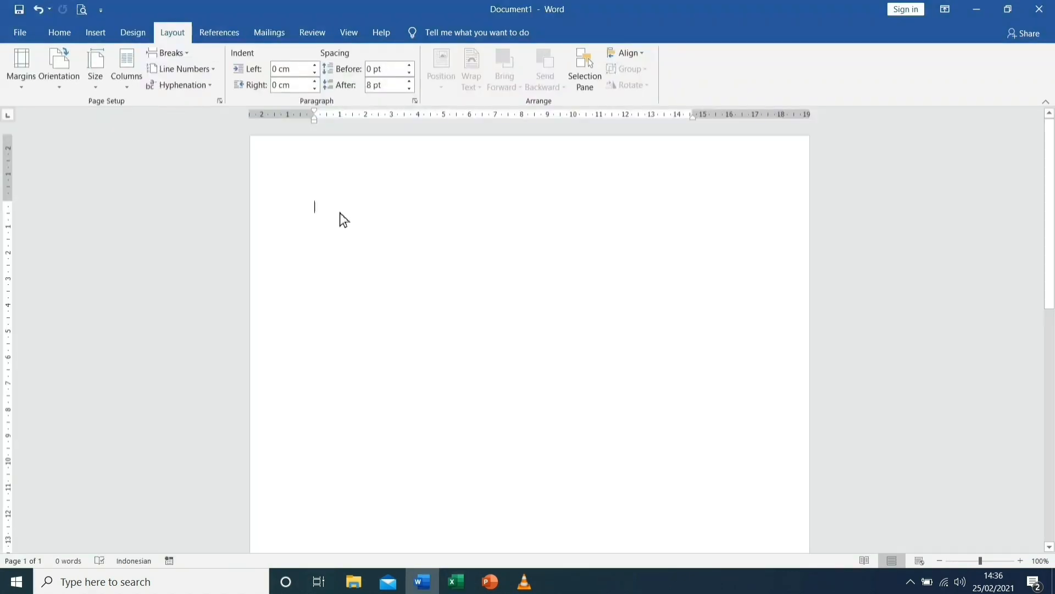
# - Set the document's paper width to 21,5 cm and height to 33,0 cm in the page setup
pyautogui.click(103, 92)
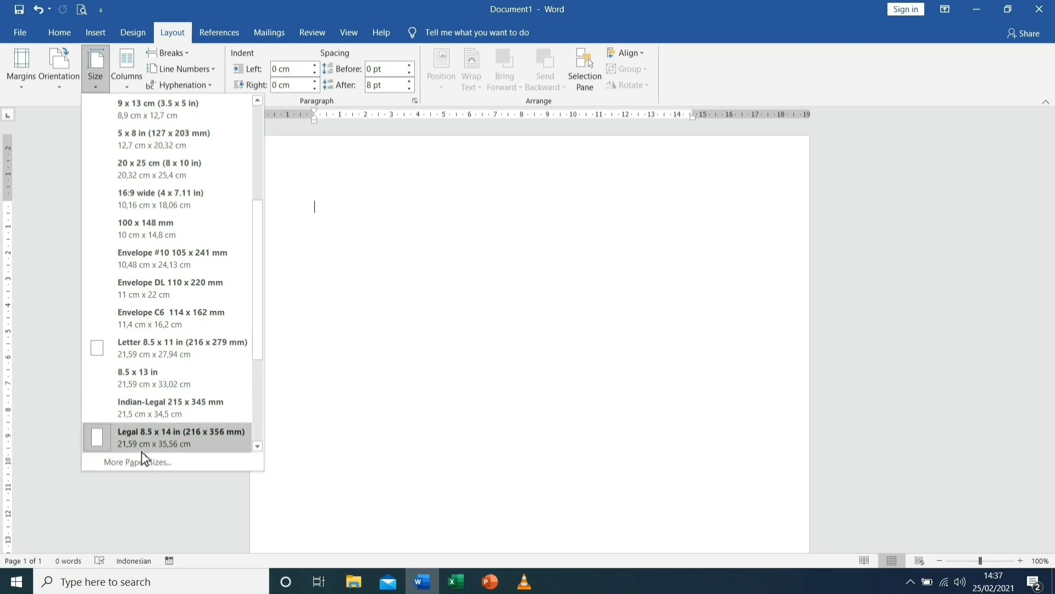
pyautogui.click(144, 466)
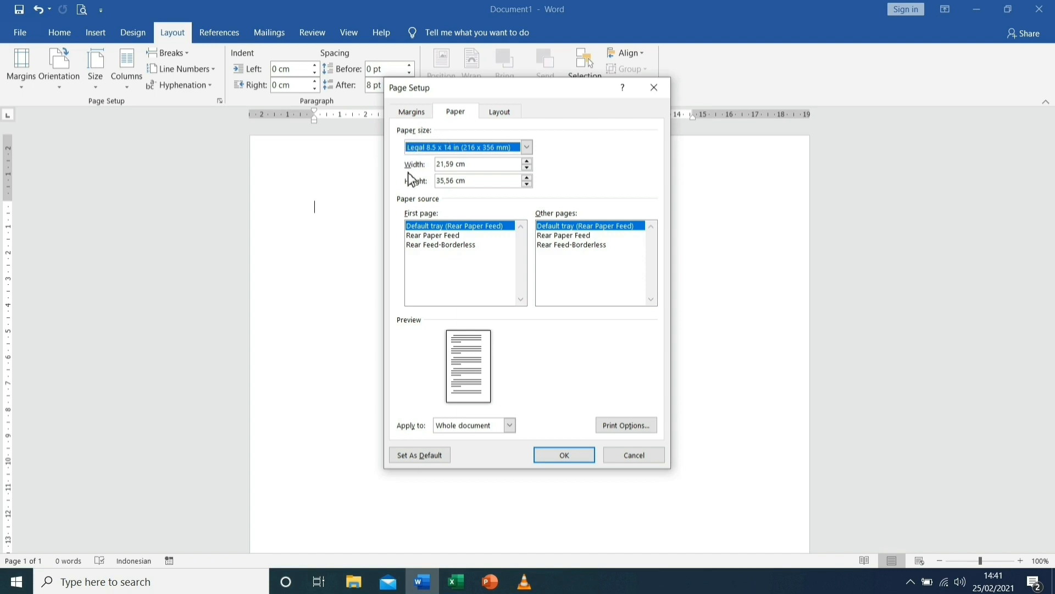
pyautogui.click(456, 165)
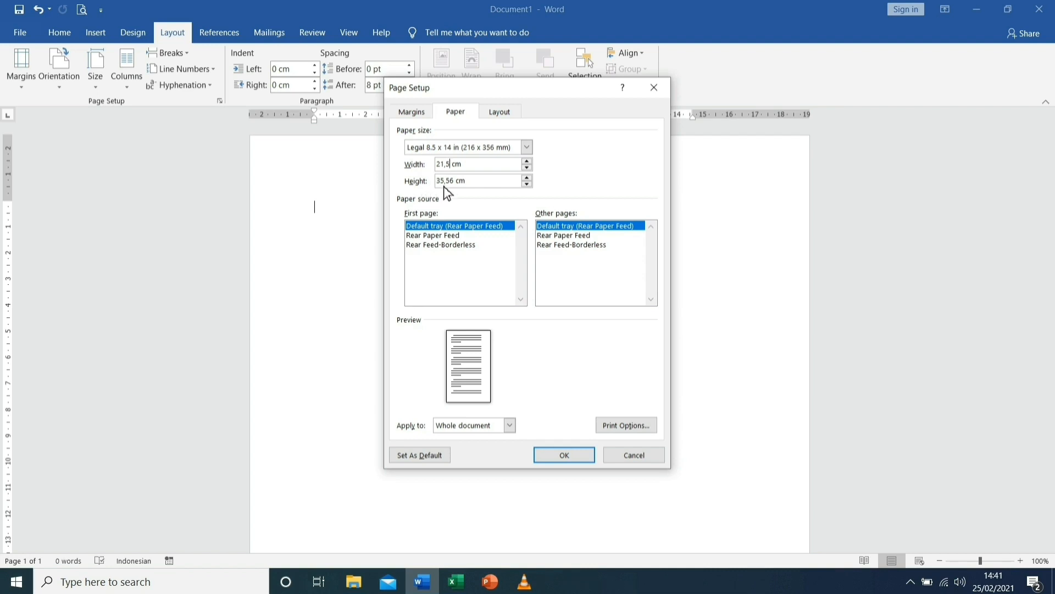
pyautogui.click(446, 187)
pyautogui.write('3')
pyautogui.moveTo(451, 181); pyautogui.dragTo(456, 182)
pyautogui.write('0')
# - Choose Custom size as the document's paper size and apply the page setup
pyautogui.click(528, 149)
pyautogui.moveTo(530, 173); pyautogui.dragTo(529, 188)
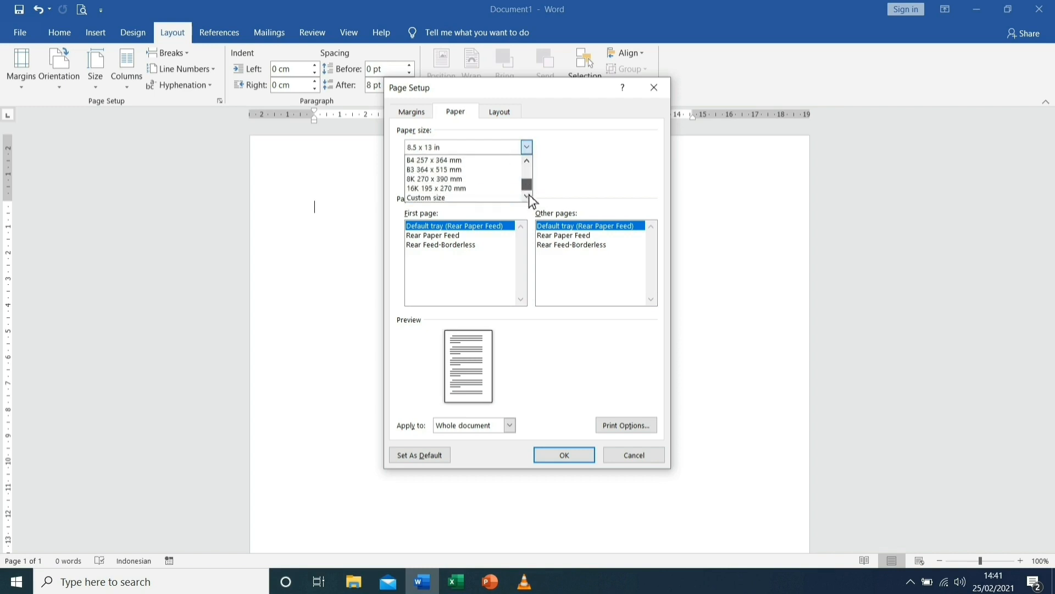
pyautogui.click(503, 198)
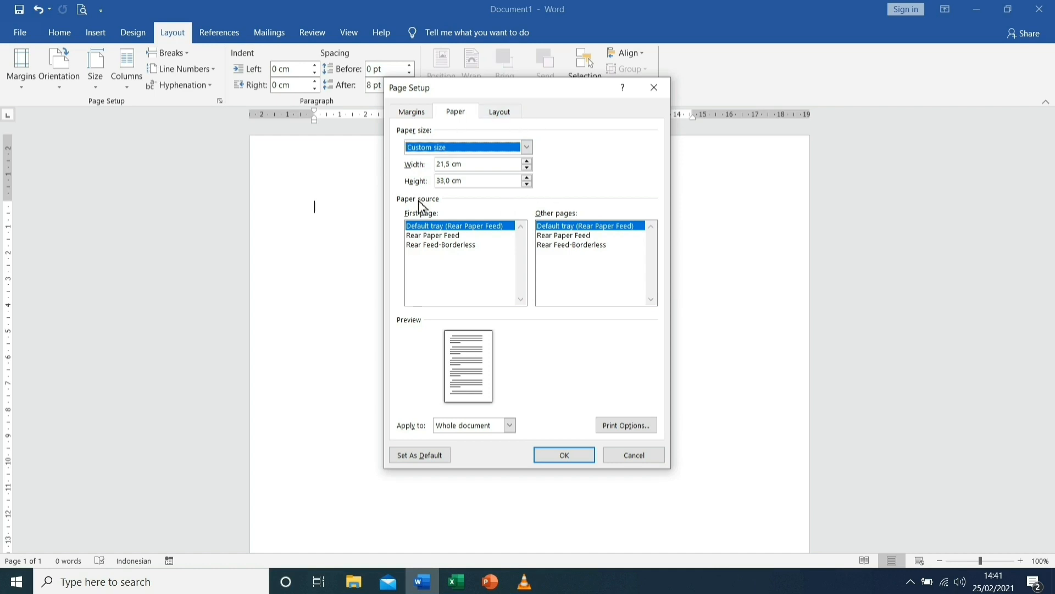
pyautogui.click(561, 461)
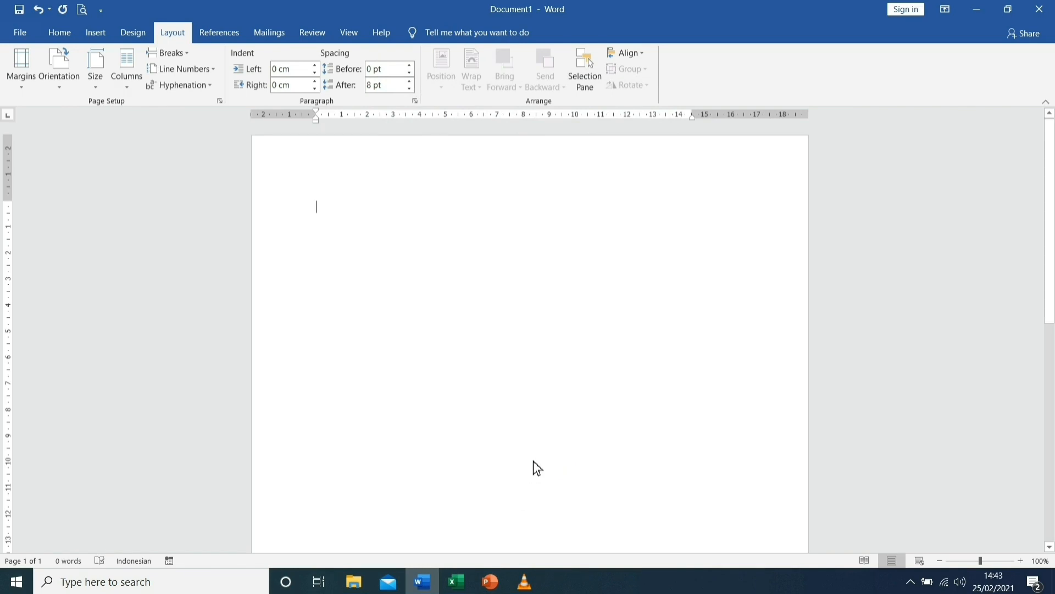
# - Switch to Excel, open the worksheet's page setup from the paper size options and look through the available paper sizes
pyautogui.click(456, 581)
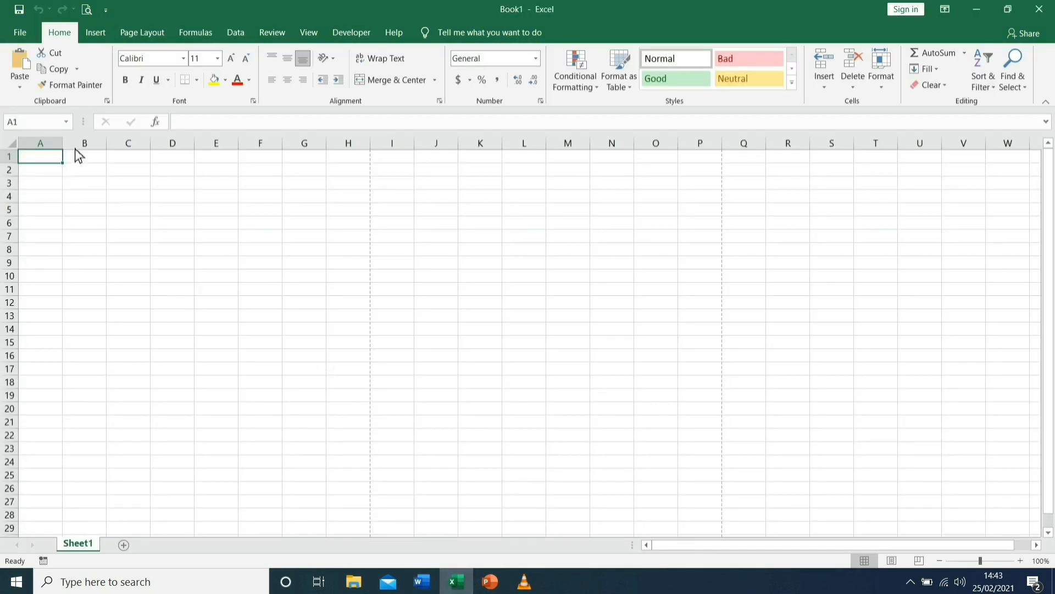
pyautogui.click(140, 36)
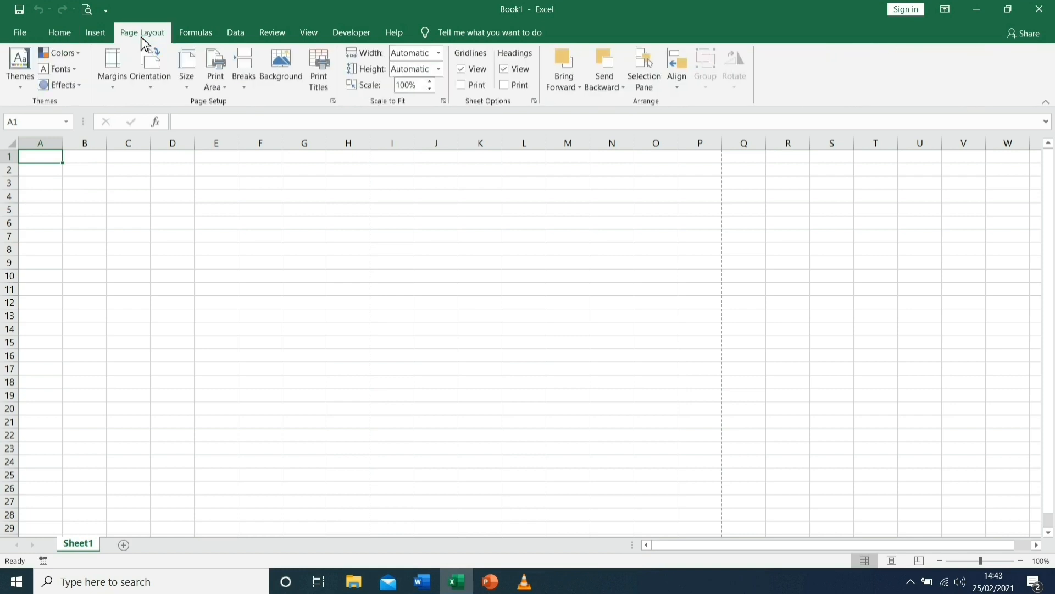
pyautogui.click(189, 89)
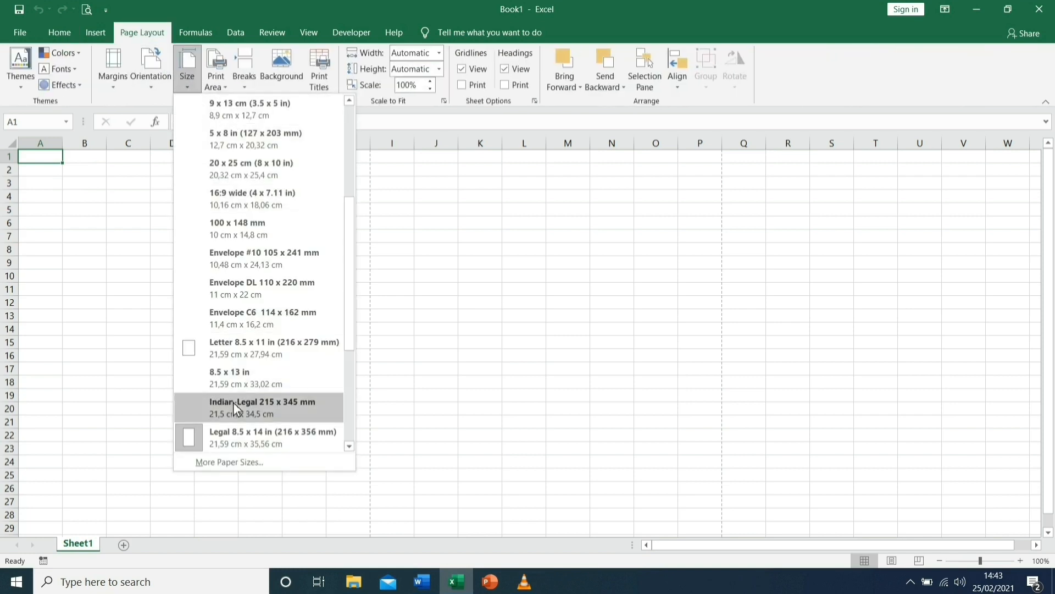
pyautogui.click(236, 463)
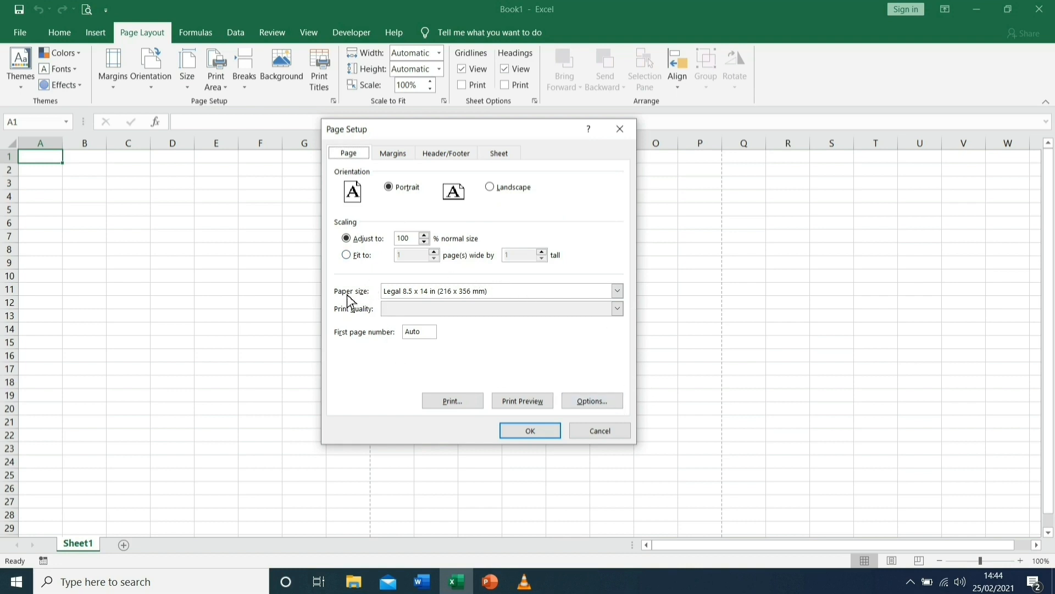
pyautogui.click(618, 291)
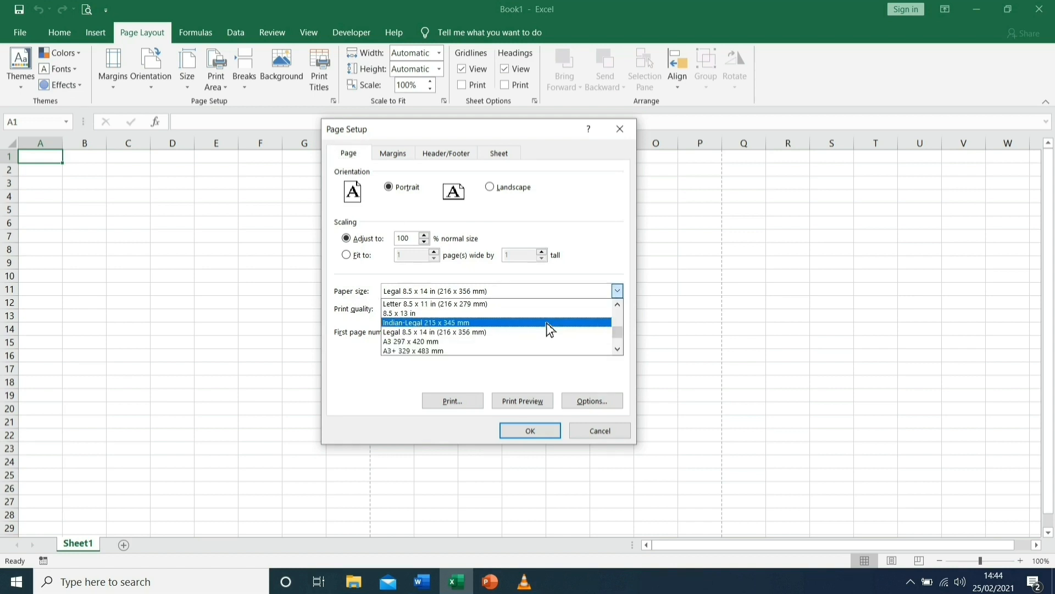
pyautogui.scroll(-2, 546, 330)
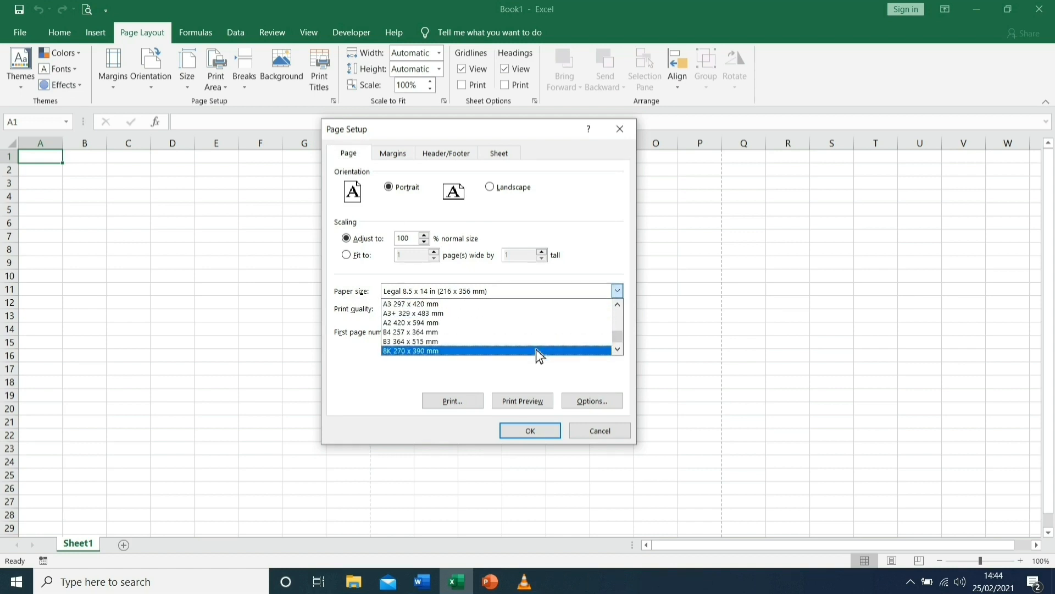
pyautogui.click(380, 370)
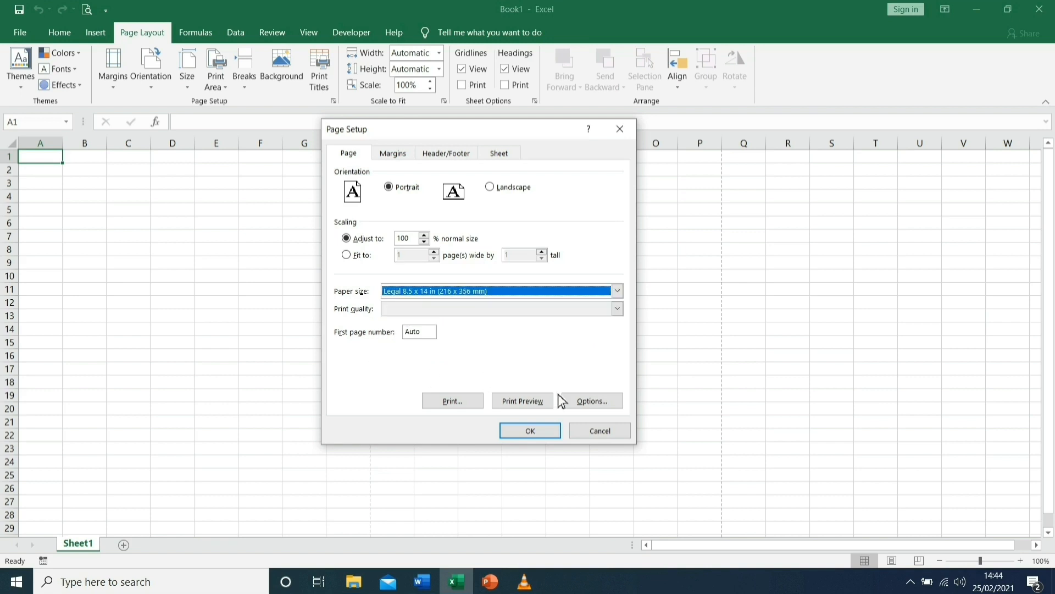
# - Open the printer options from the page setup and choose User-Defined as the document size
pyautogui.click(599, 404)
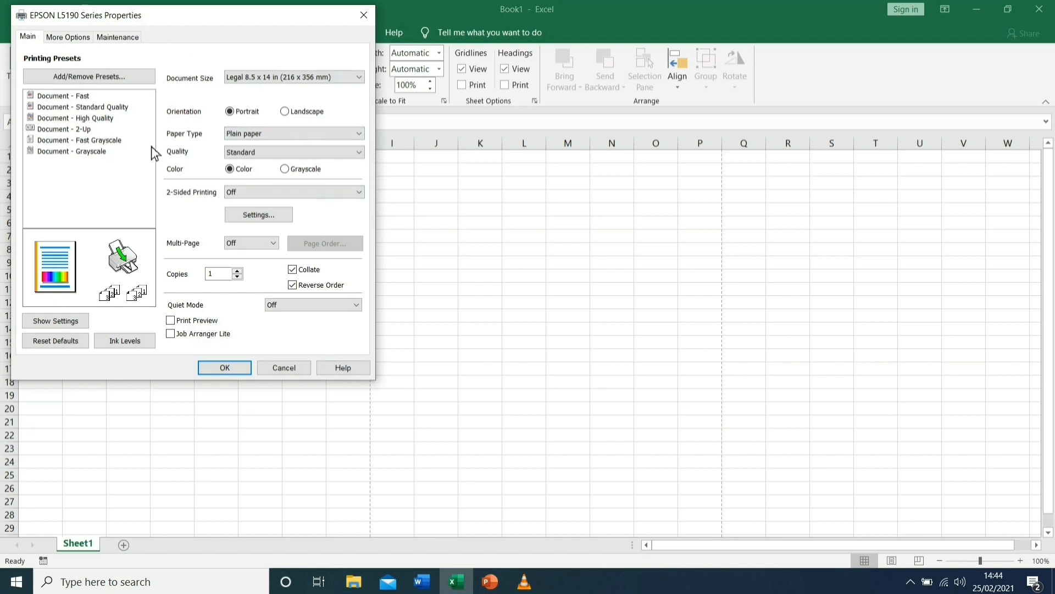
pyautogui.click(356, 81)
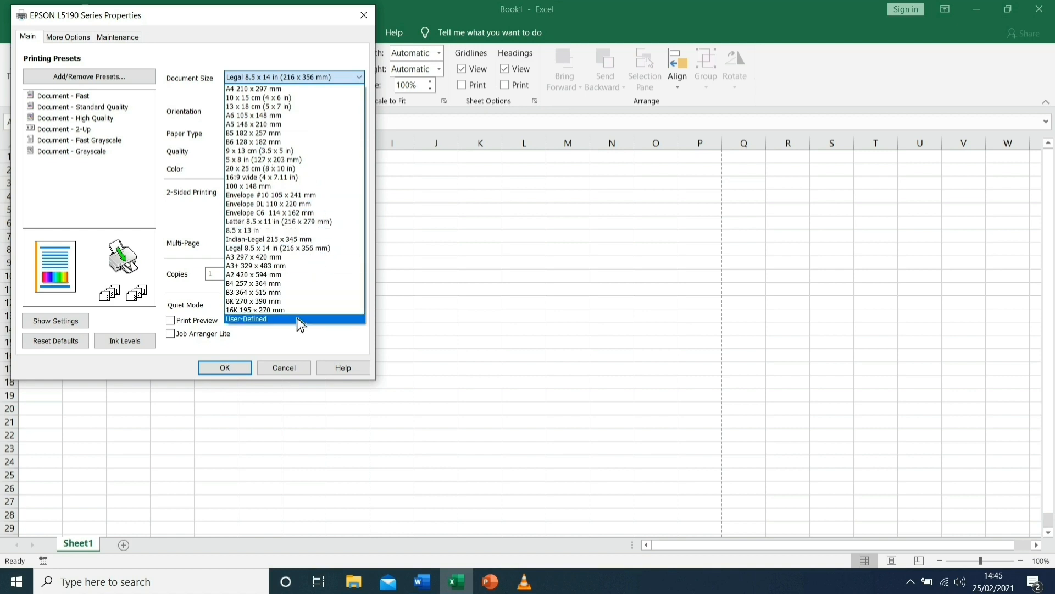
pyautogui.click(297, 318)
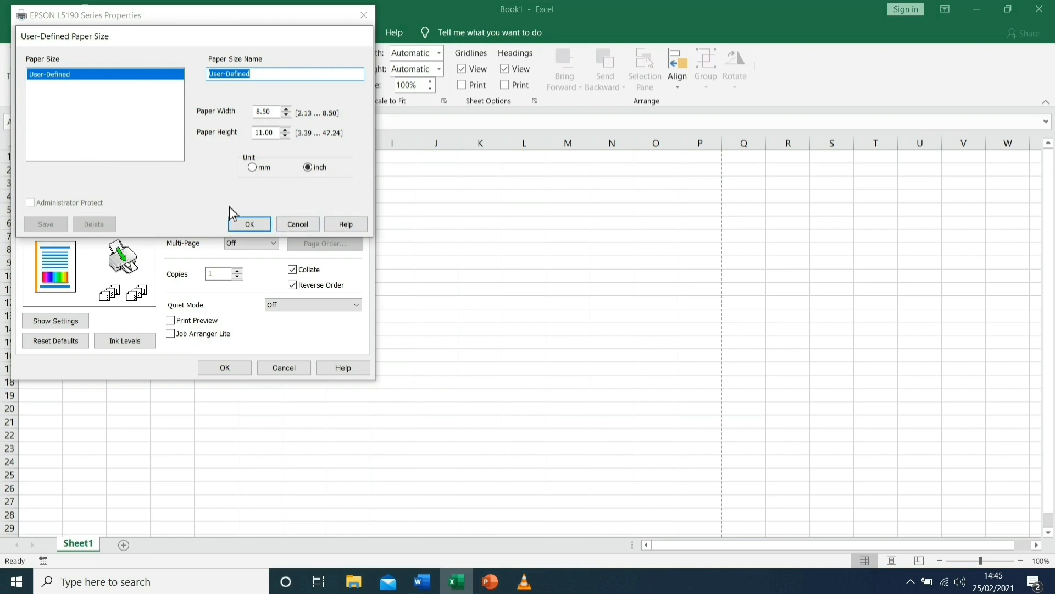
# - Define the user-defined paper in mm with a width of 215 and a height of 330, and apply the printer and page setup
pyautogui.click(254, 170)
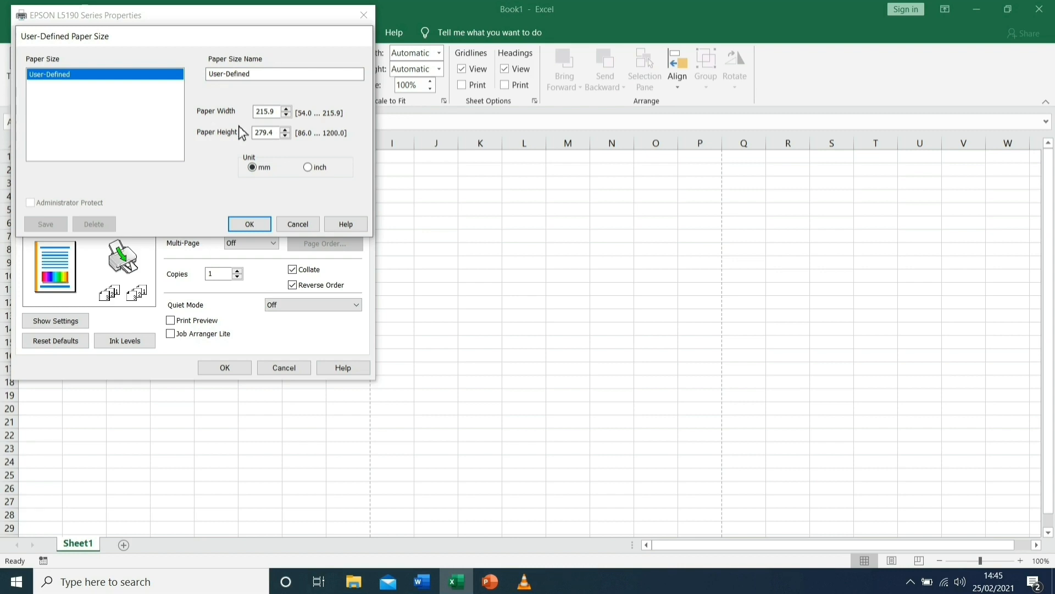
pyautogui.click(275, 115)
pyautogui.press('BackSpace')
pyautogui.moveTo(274, 137); pyautogui.dragTo(253, 136)
pyautogui.write('330')
pyautogui.click(249, 224)
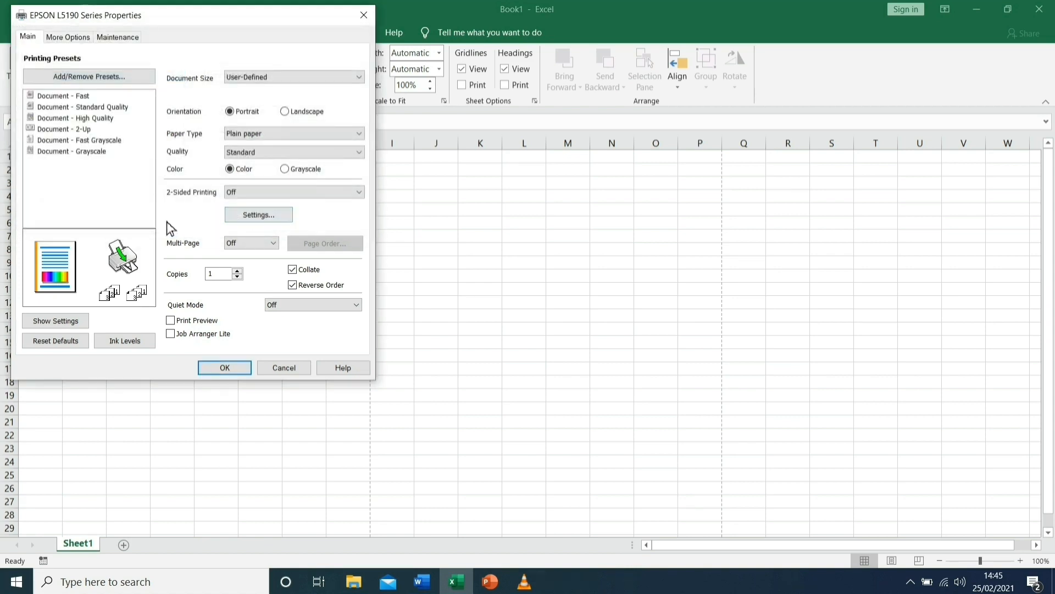
pyautogui.click(225, 368)
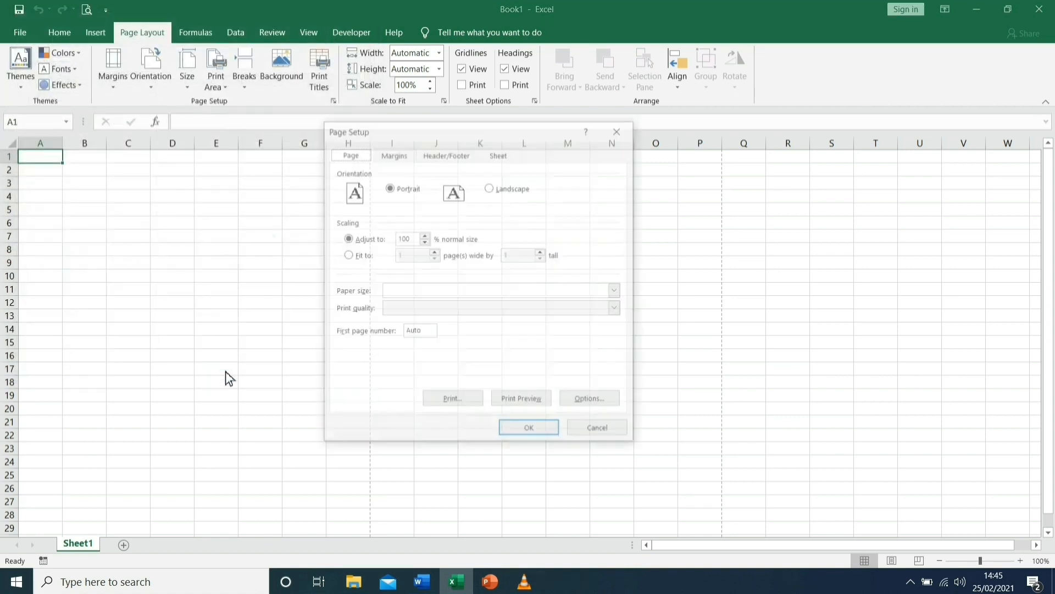
pyautogui.click(530, 434)
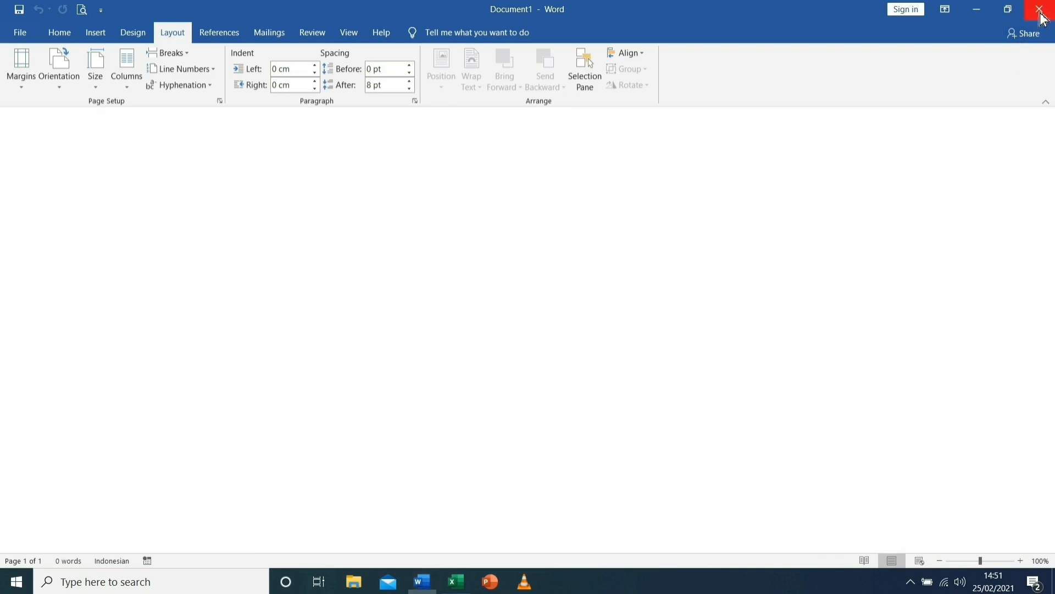
# - Close Word and Excel, and open the Windows Control Panel
pyautogui.click(1041, 10)
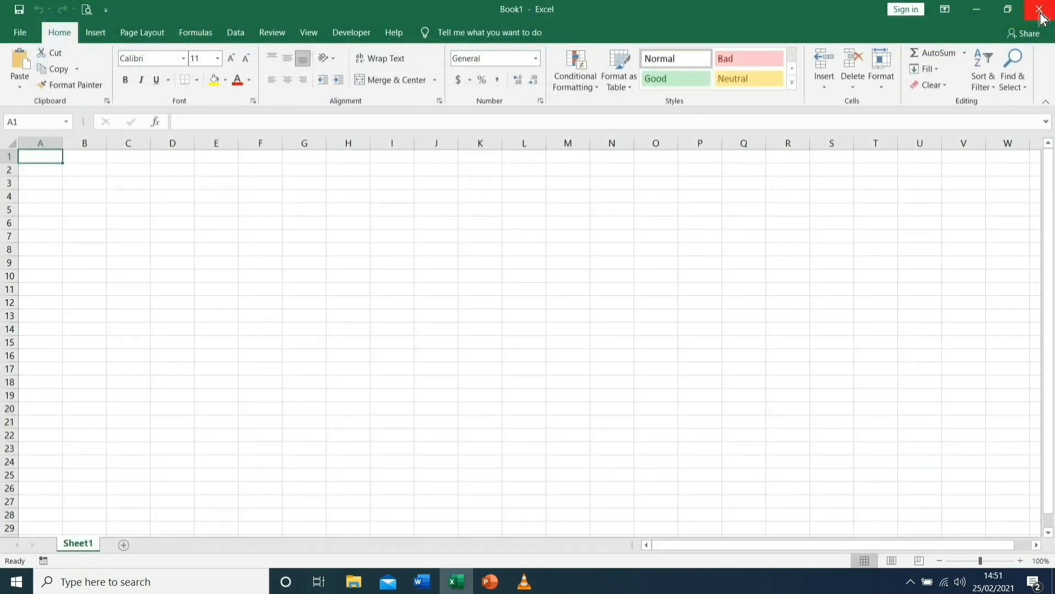
pyautogui.click(1043, 10)
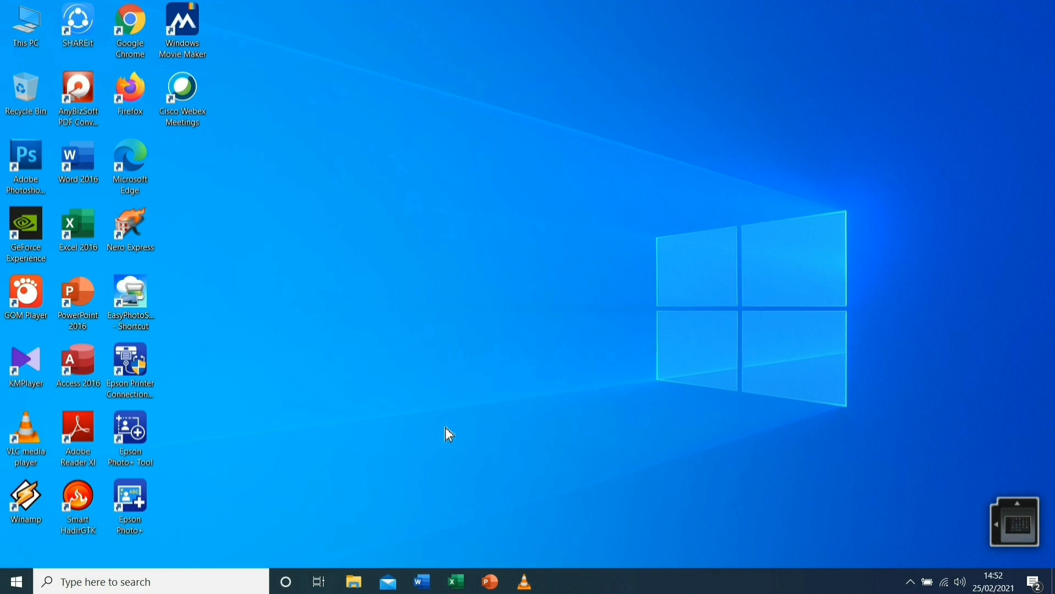
pyautogui.click(77, 585)
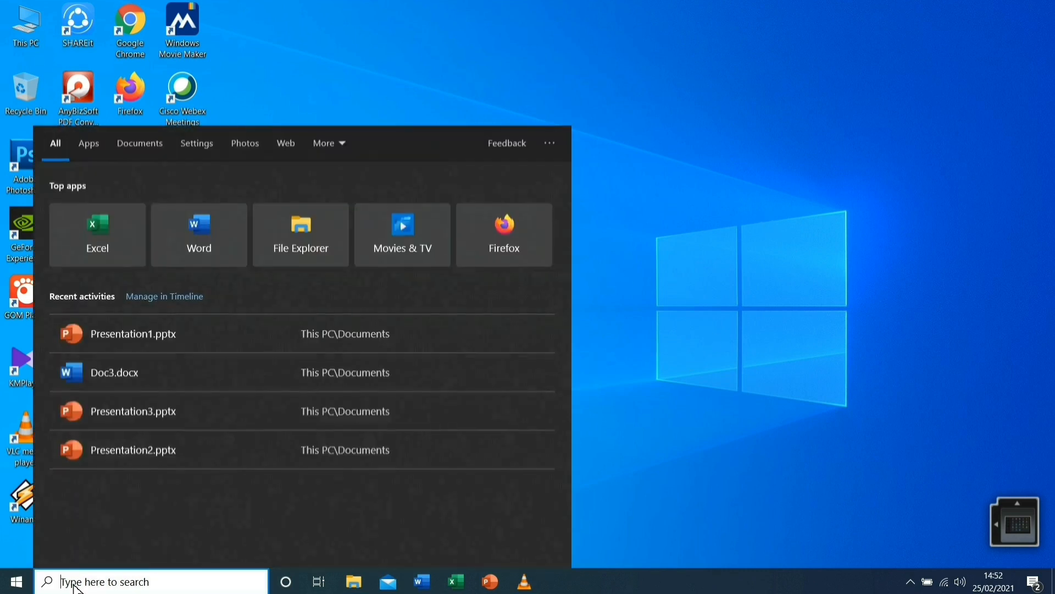
pyautogui.write('Control ')
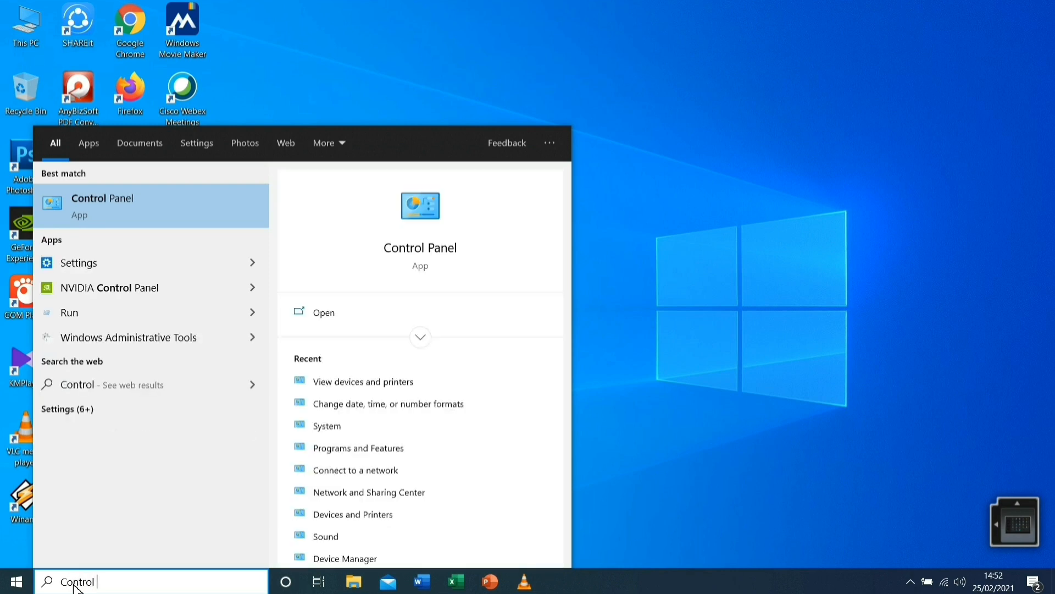
pyautogui.write('Panel')
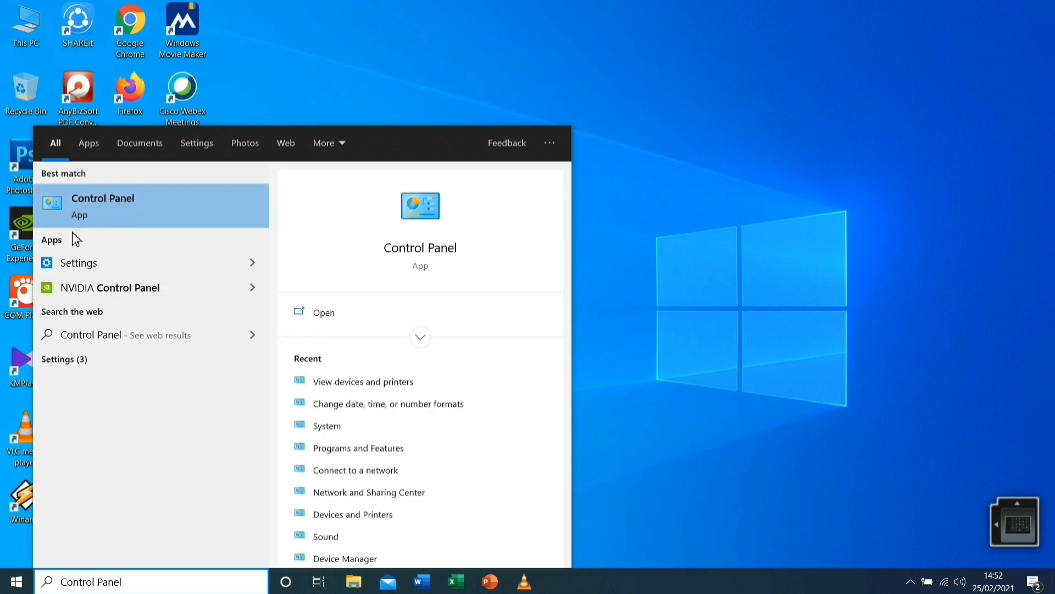
pyautogui.click(140, 209)
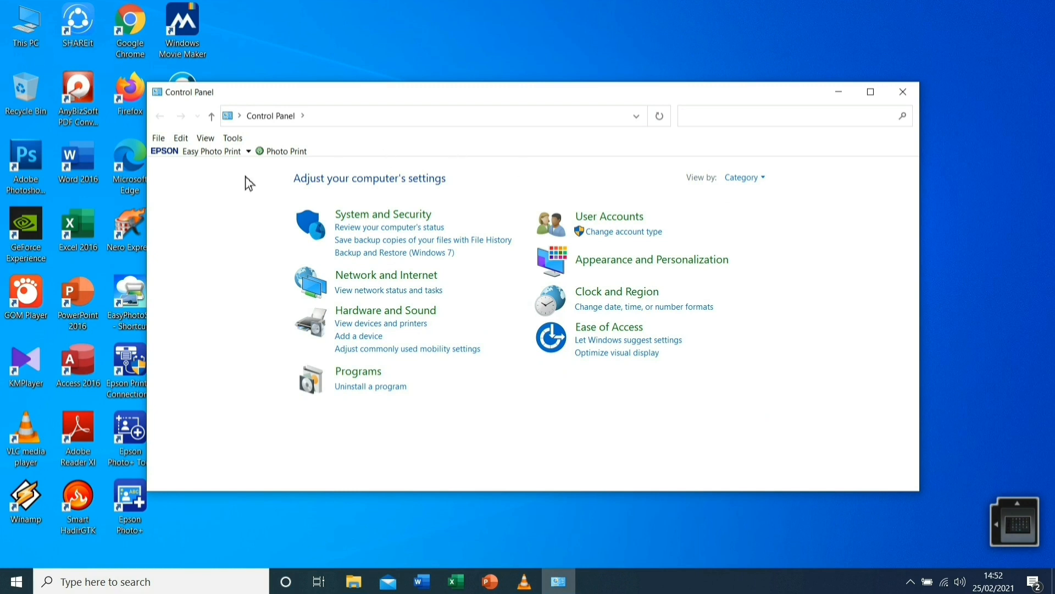
# - View the devices and printers, select the EPSON L5190 Series printer and open the print server properties
pyautogui.click(407, 325)
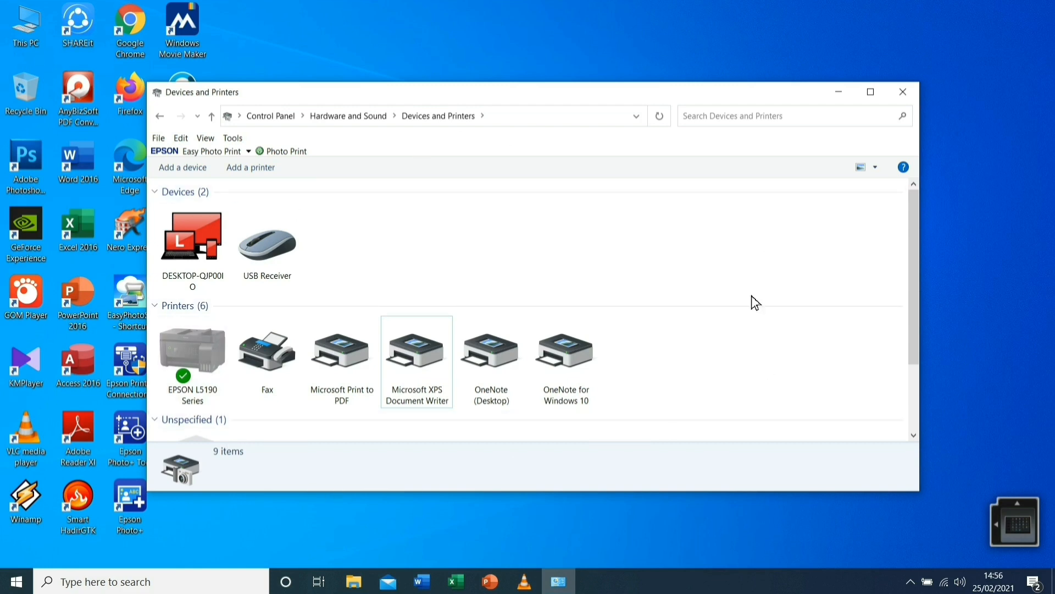
pyautogui.rightClick(356, 362)
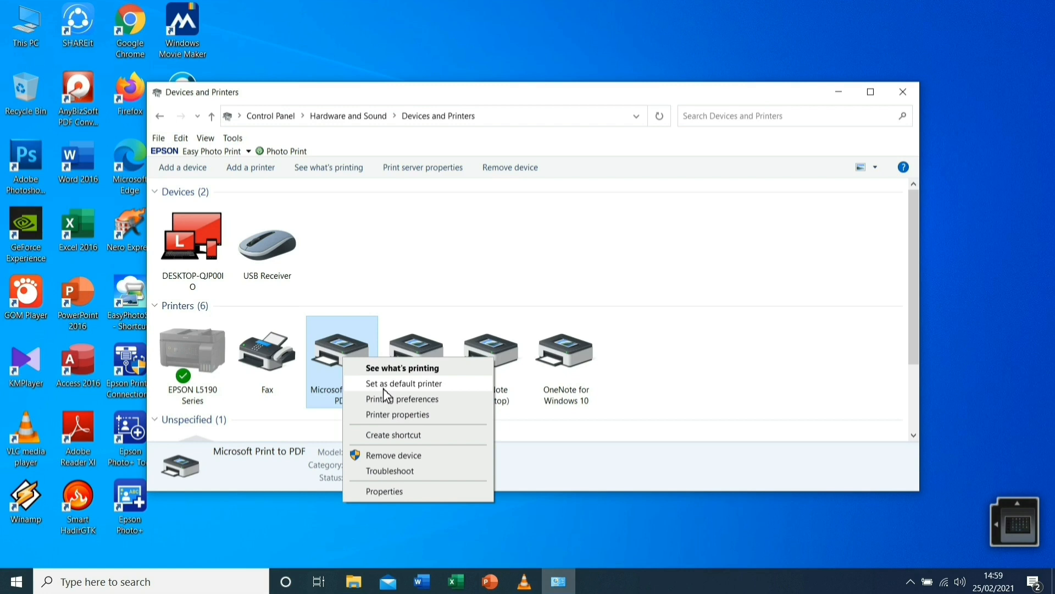
pyautogui.click(208, 367)
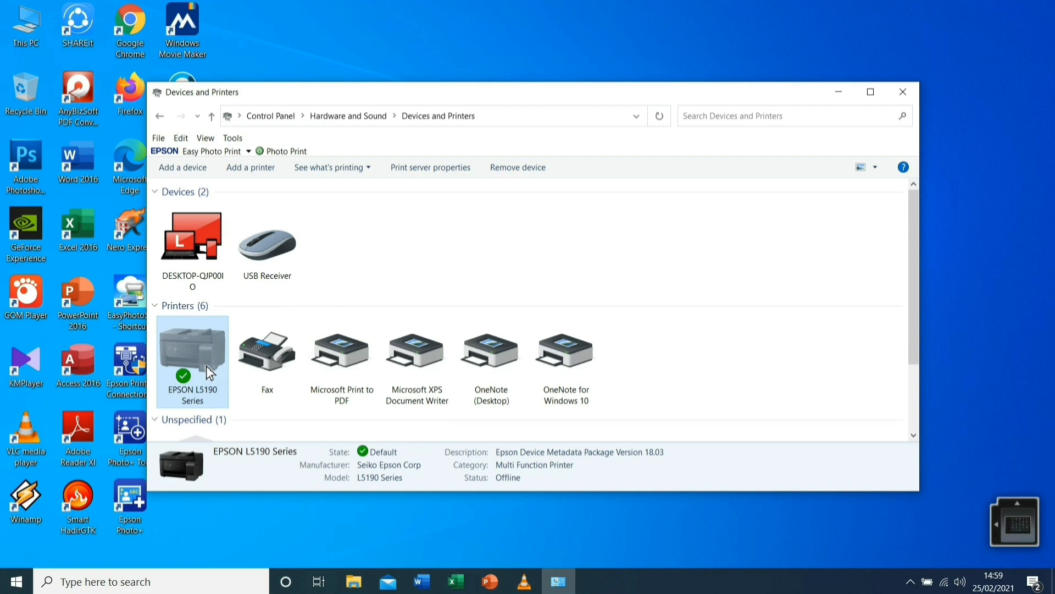
pyautogui.click(438, 177)
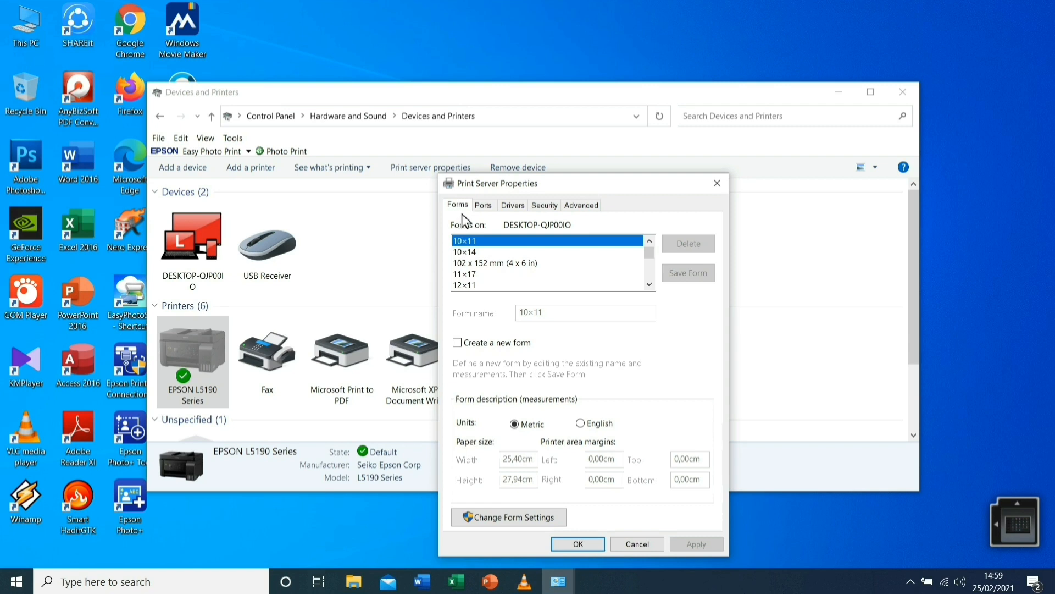
# - Enable creating a new form in the print server properties and name it F4
pyautogui.click(458, 343)
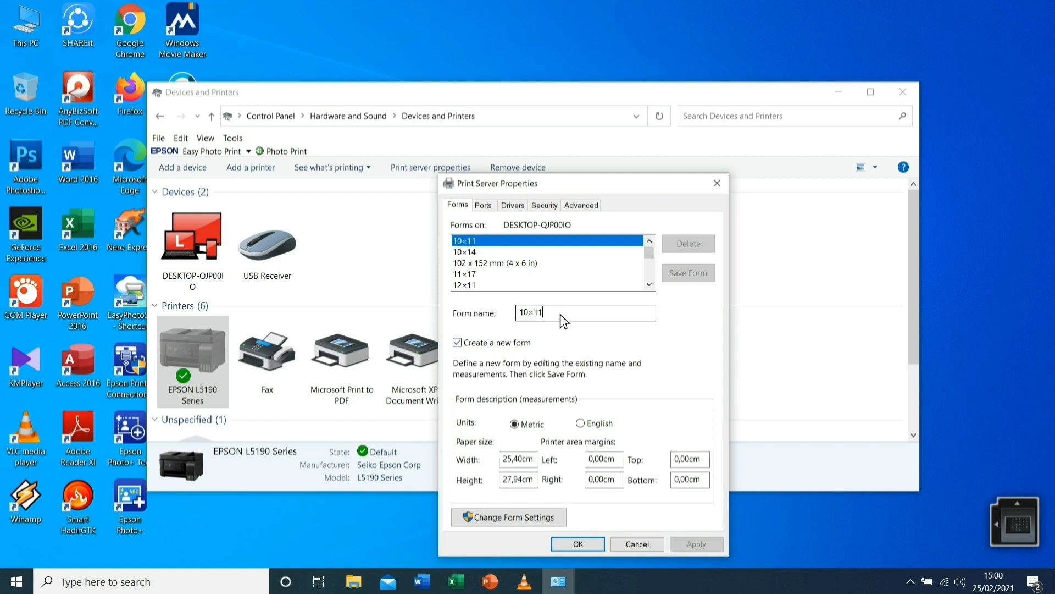
pyautogui.moveTo(555, 318); pyautogui.dragTo(520, 323)
pyautogui.write('F')
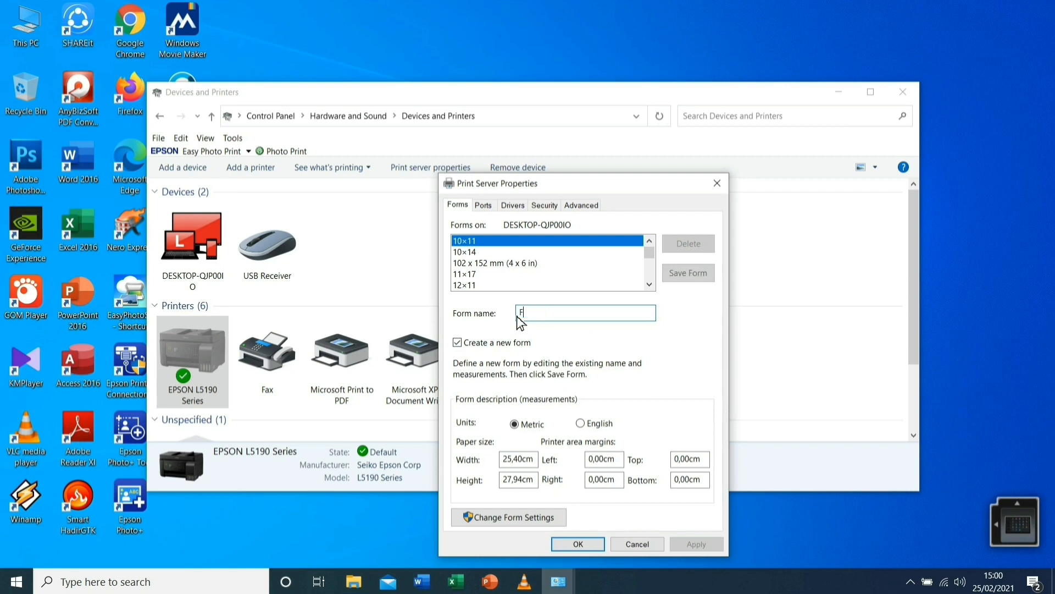
pyautogui.write('4')
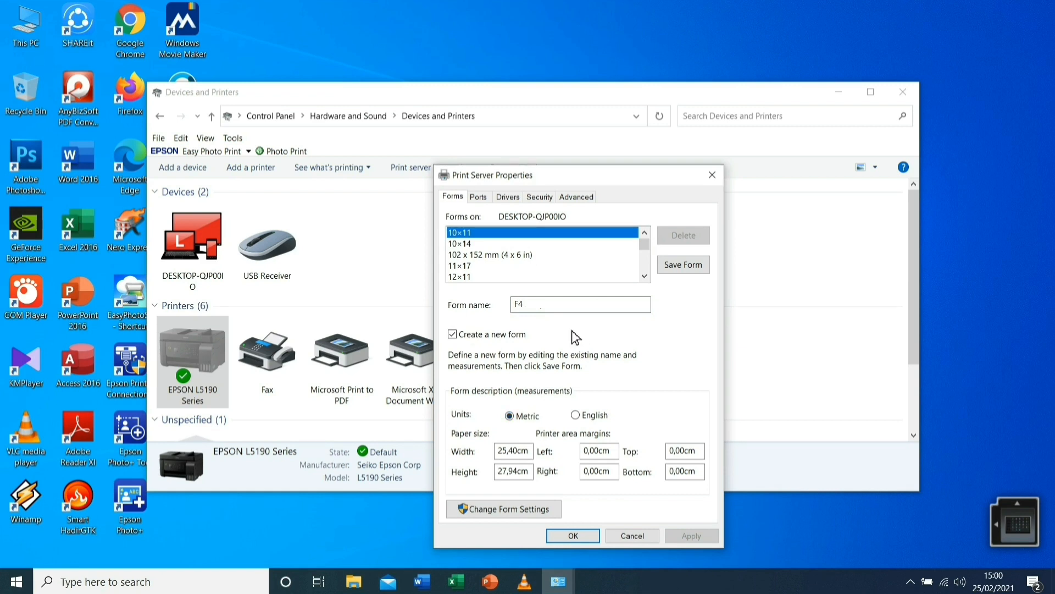
# - Use metric units for the new form and set its paper width to 21,5 cm and height to 33,0 cm
pyautogui.click(512, 419)
pyautogui.click(504, 454)
pyautogui.press('BackSpace')
pyautogui.write('1,5')
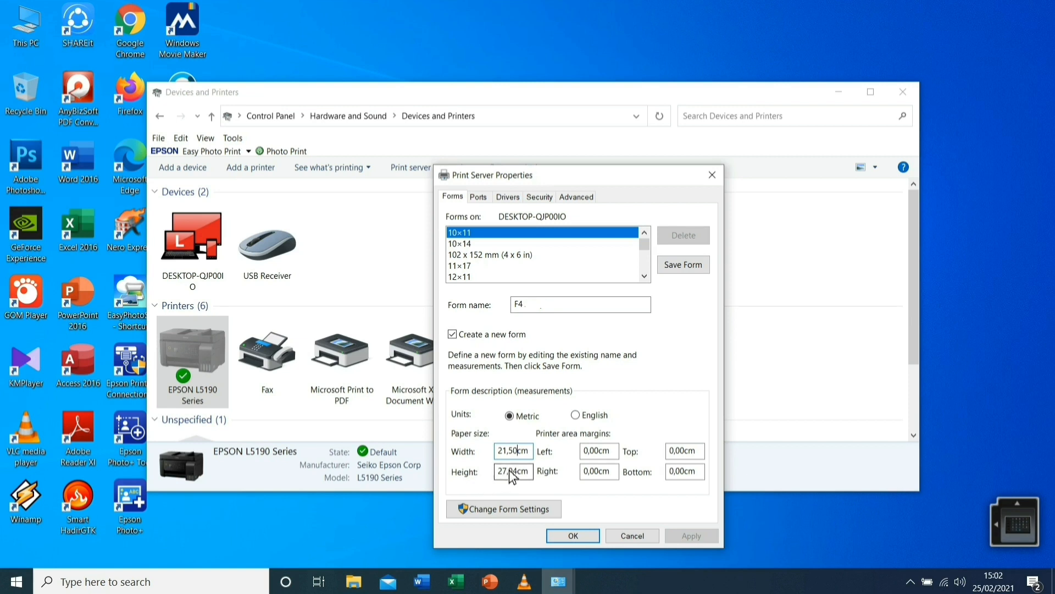
pyautogui.moveTo(506, 468); pyautogui.dragTo(493, 468)
pyautogui.write('33')
pyautogui.moveTo(507, 472); pyautogui.dragTo(519, 473)
pyautogui.write('0')
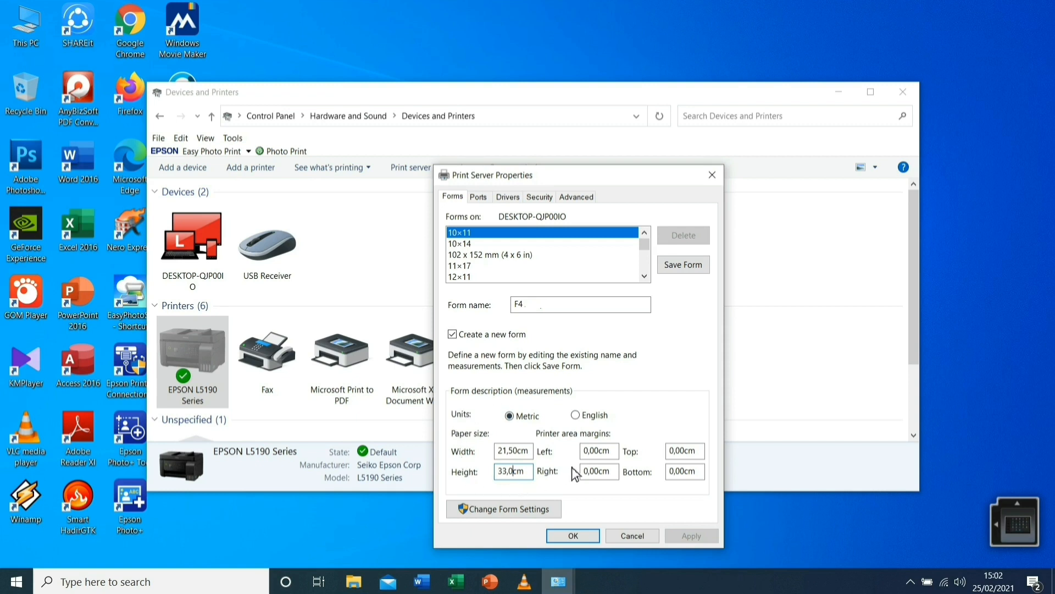
# - Save the new paper form and close the print server properties and Devices and Printers
pyautogui.click(685, 268)
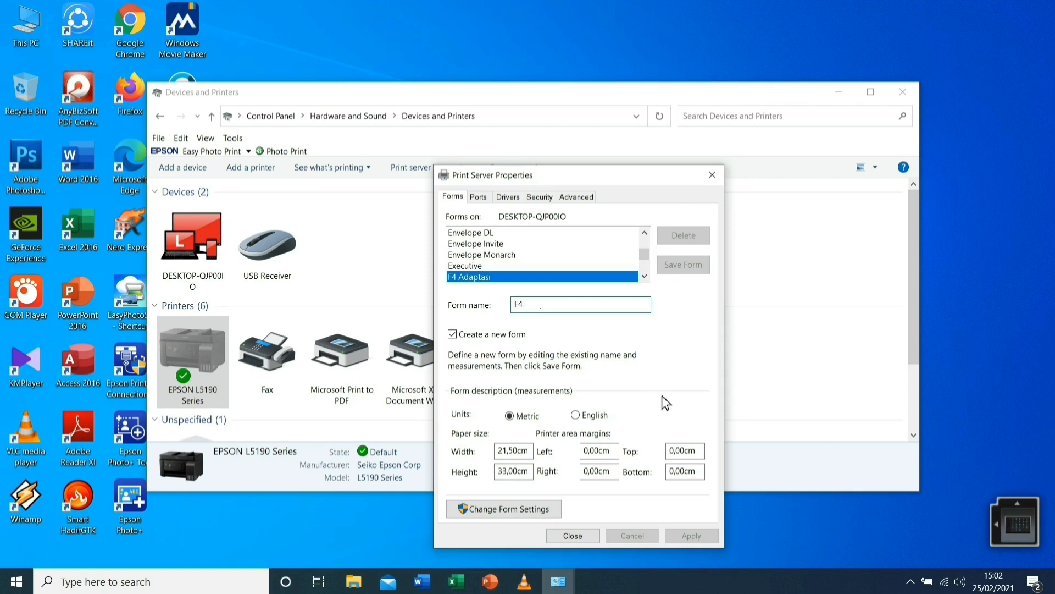
pyautogui.click(573, 536)
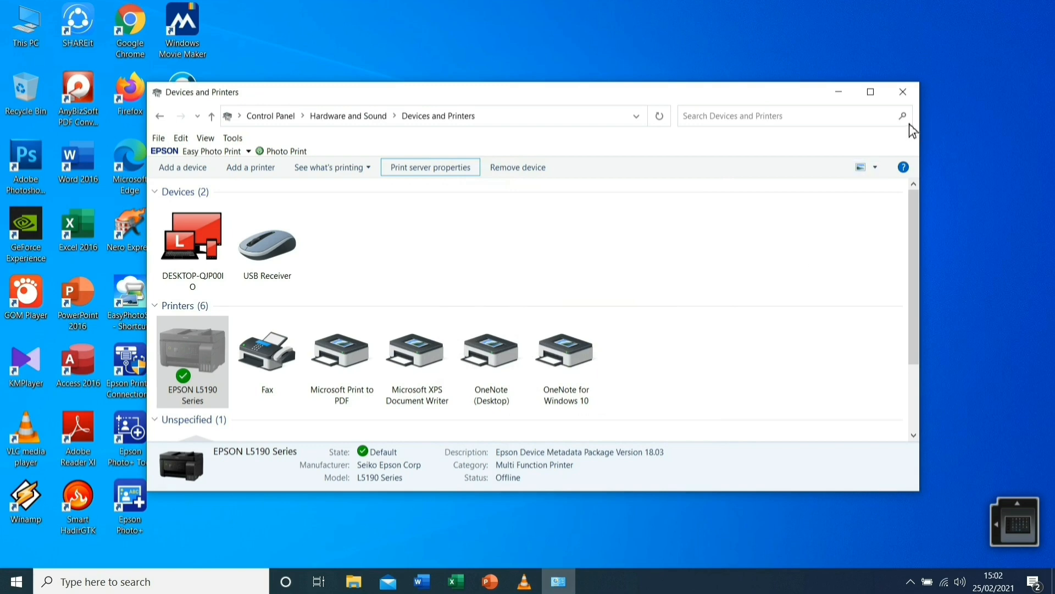
pyautogui.click(903, 94)
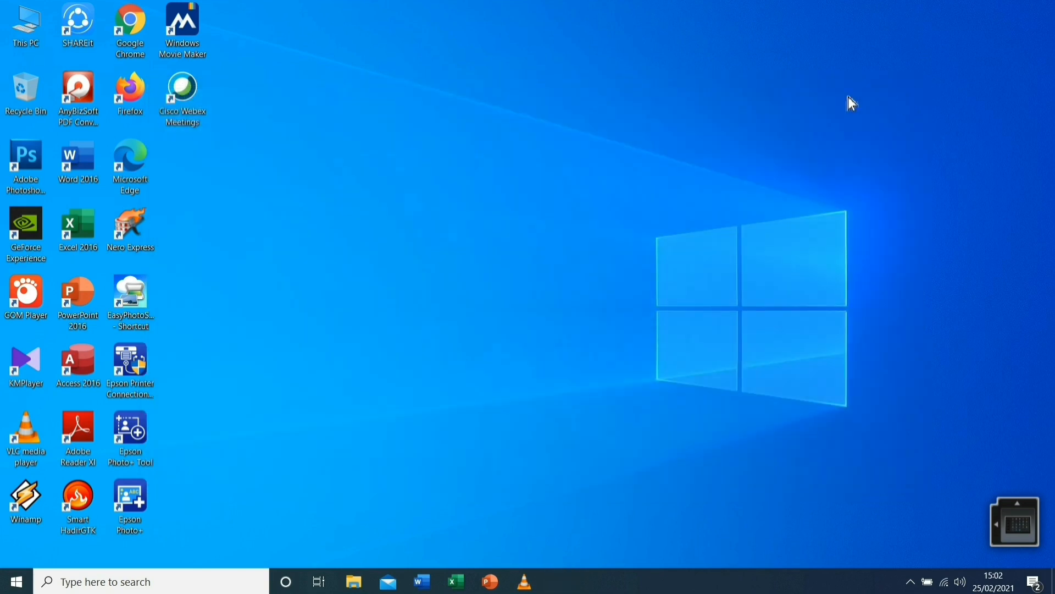
# - Open Word from the desktop and create a blank document
pyautogui.doubleClick(90, 173)
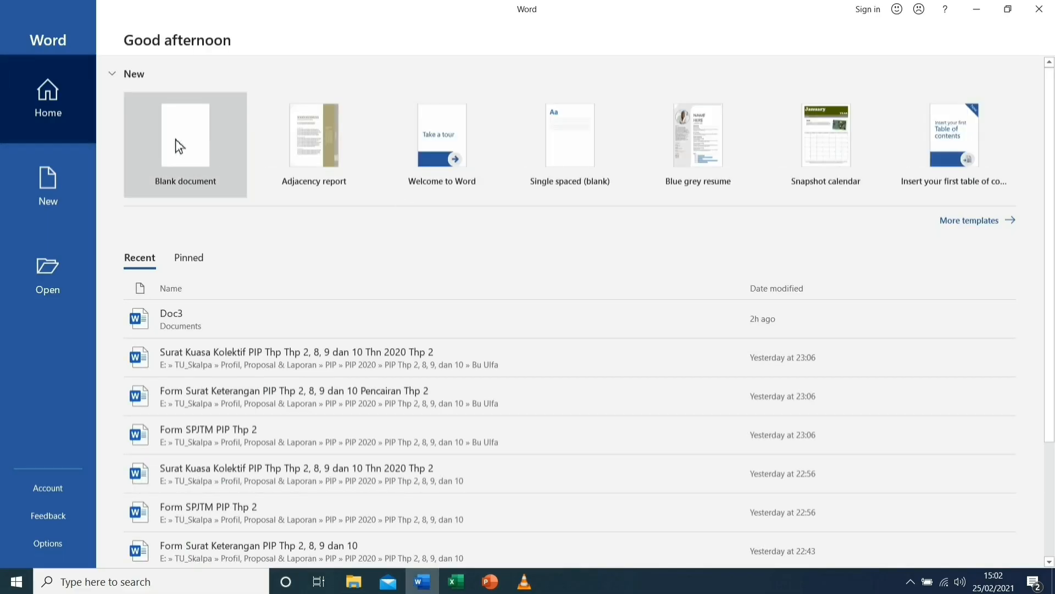
pyautogui.click(177, 142)
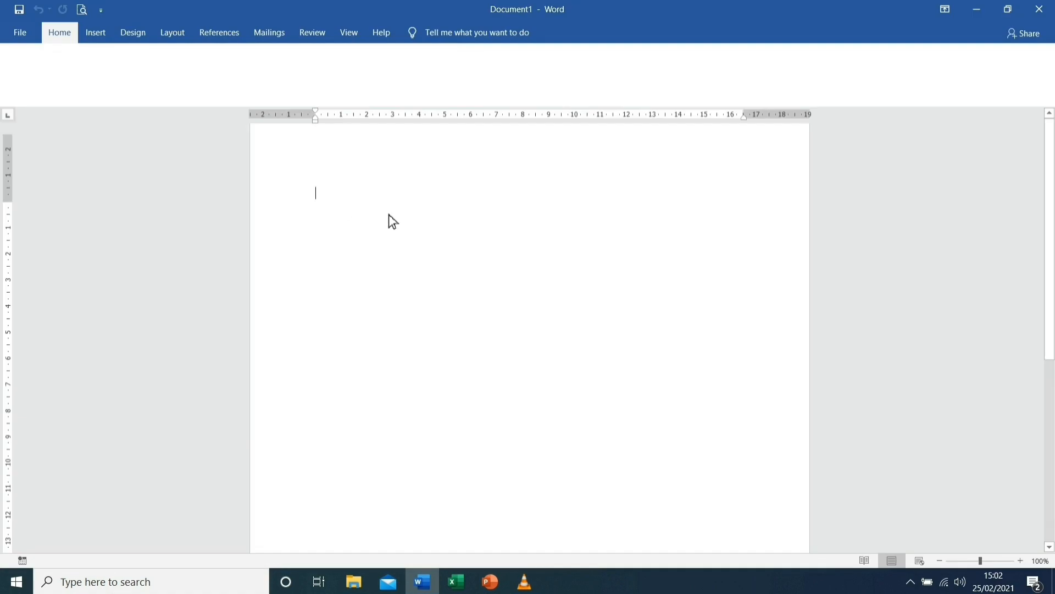
pyautogui.doubleClick(397, 217)
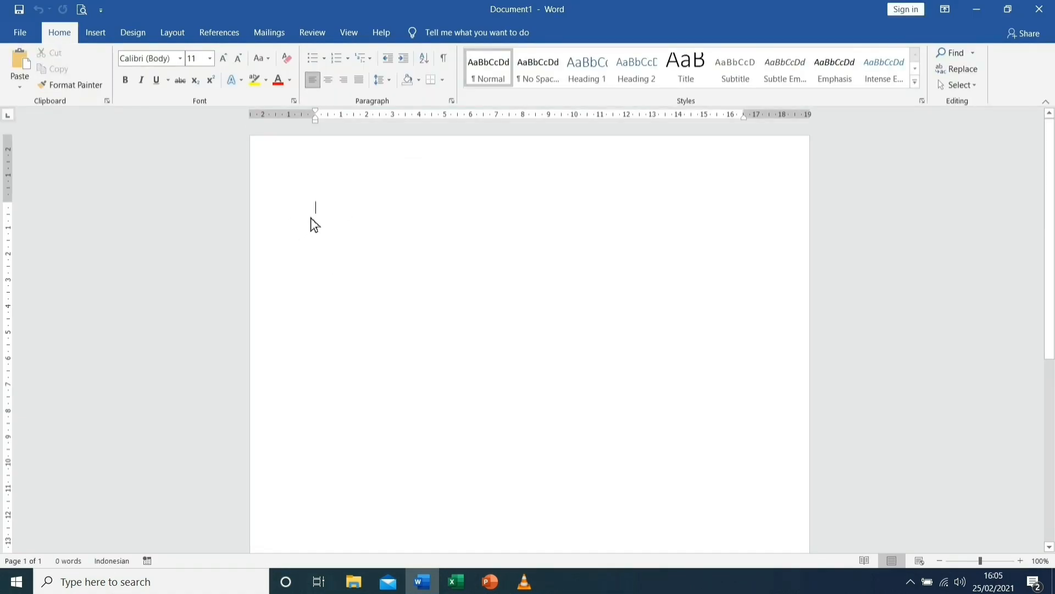
# - Check the document's list of paper sizes for the custom F4 entry, then close the list without choosing a size
pyautogui.click(183, 33)
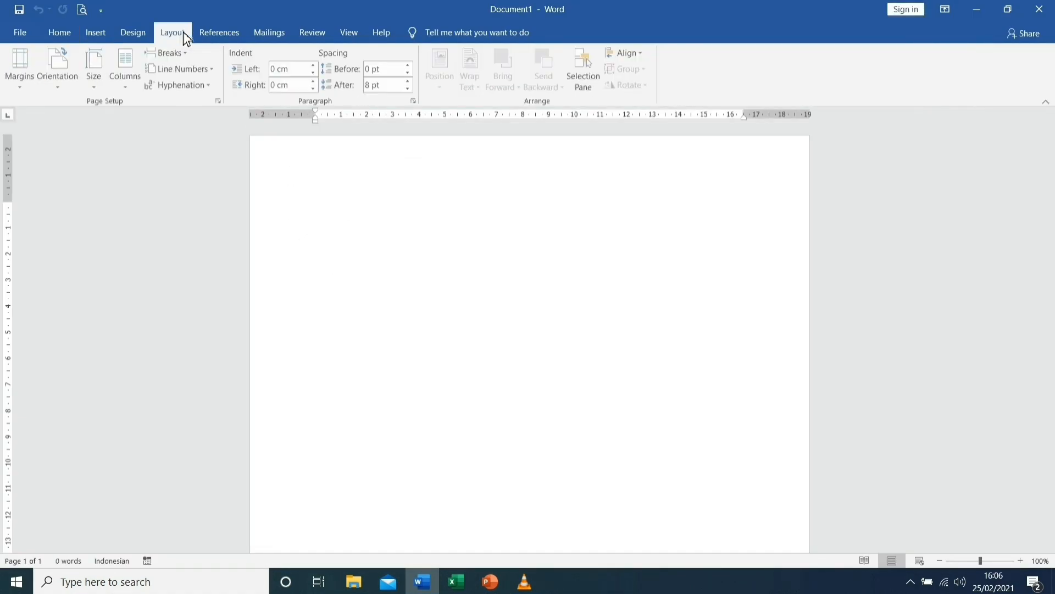
pyautogui.click(98, 93)
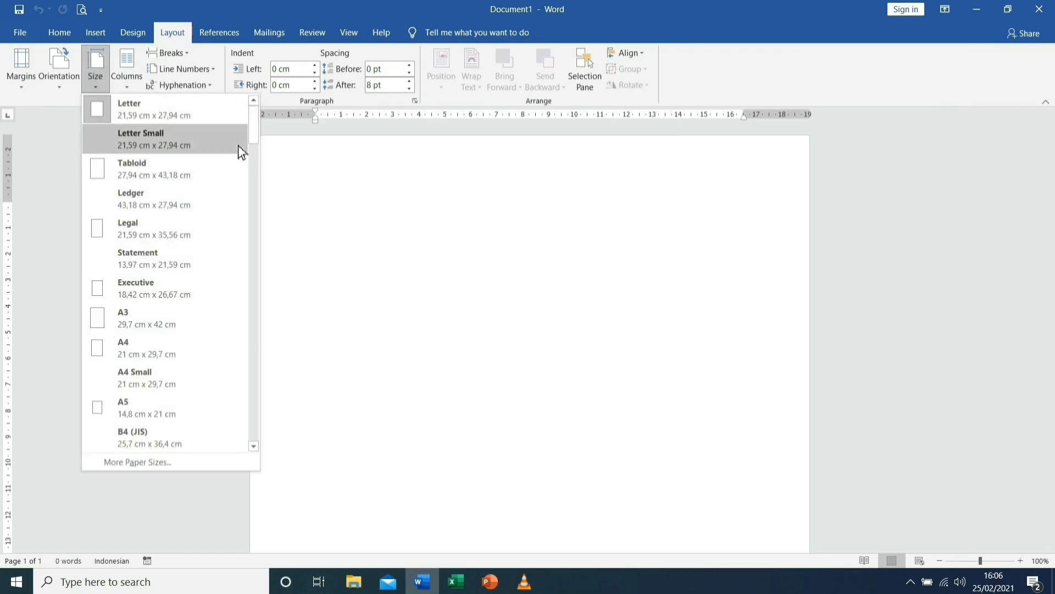
pyautogui.moveTo(256, 126); pyautogui.dragTo(252, 424)
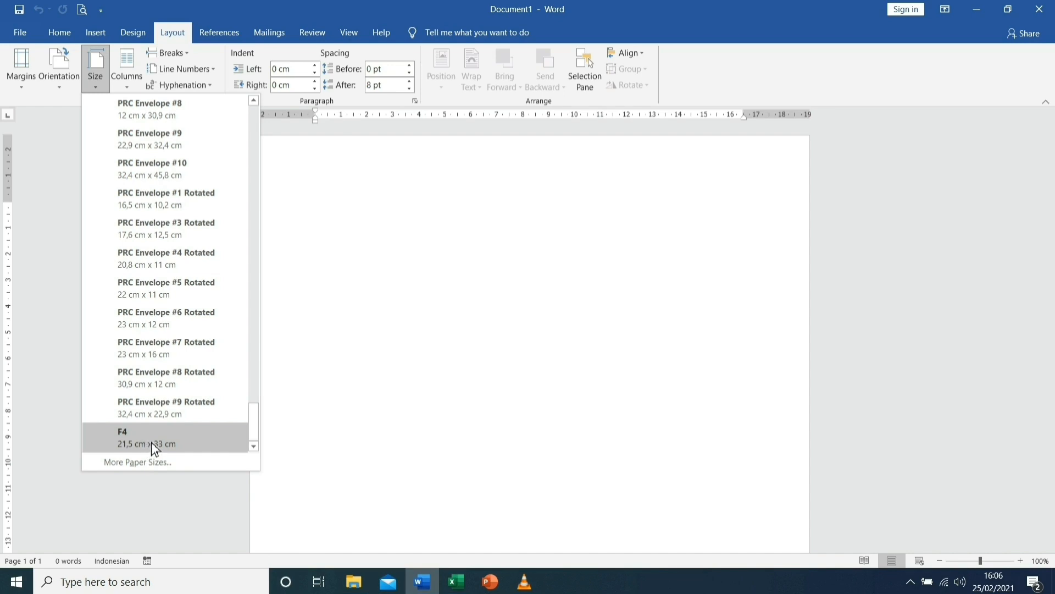
pyautogui.click(375, 226)
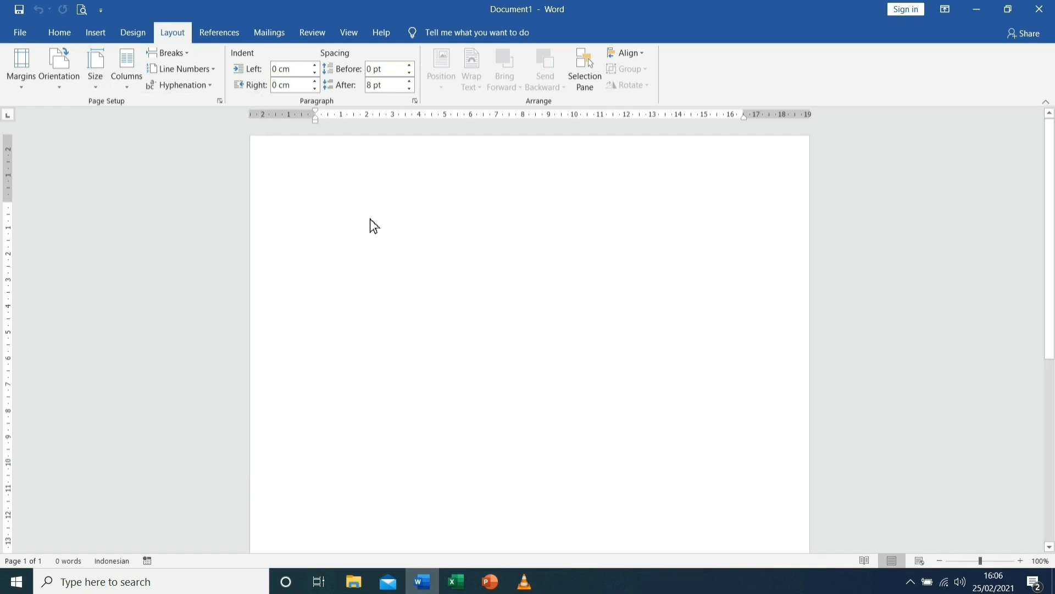
# - Switch to Excel, check the workbook's paper size list for the custom F4 entry without choosing a size, and return to Word
pyautogui.click(457, 582)
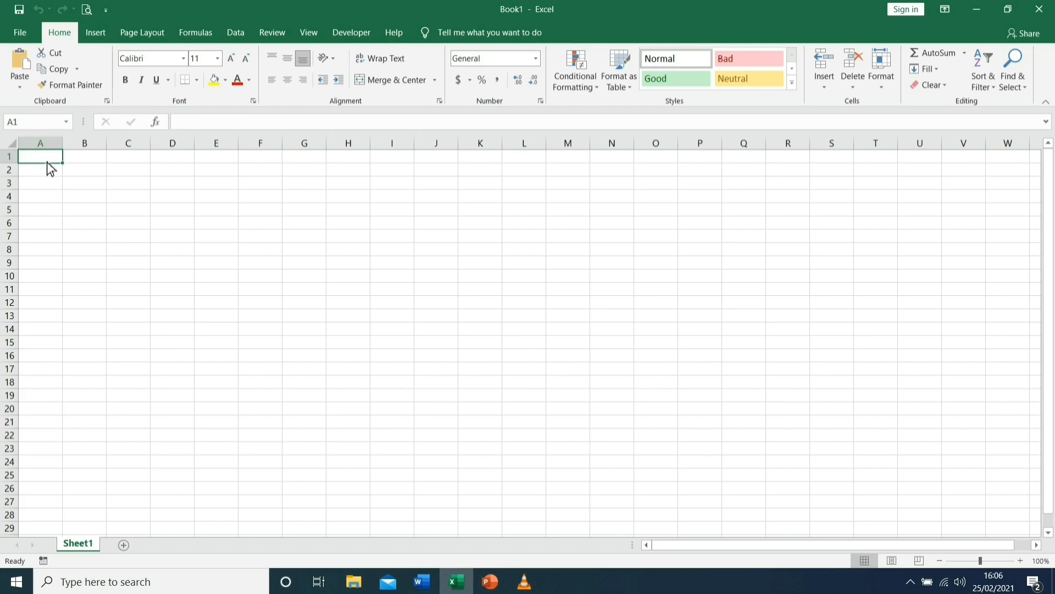
pyautogui.click(152, 40)
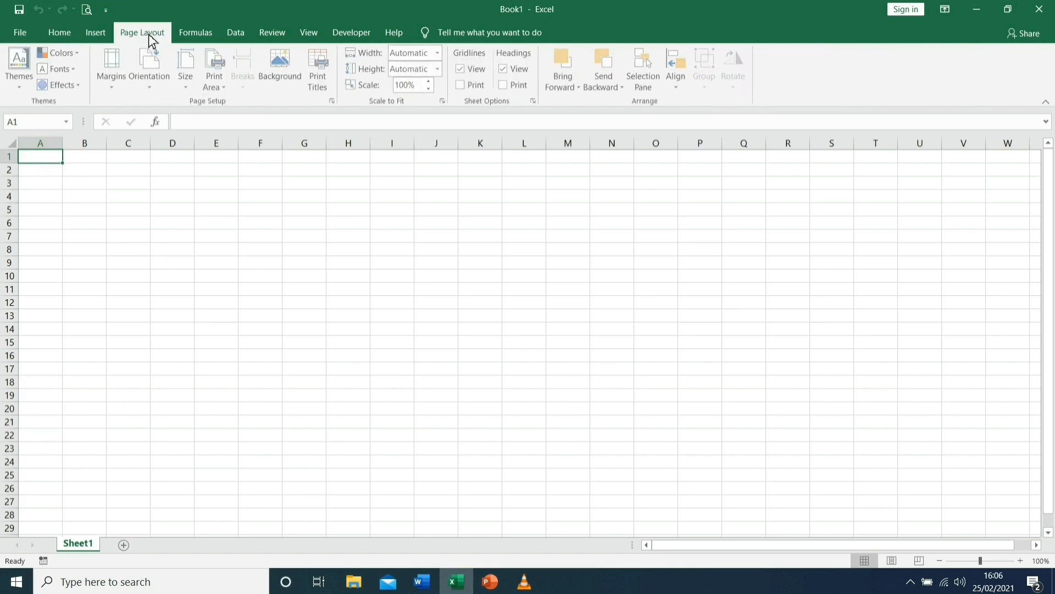
pyautogui.click(192, 88)
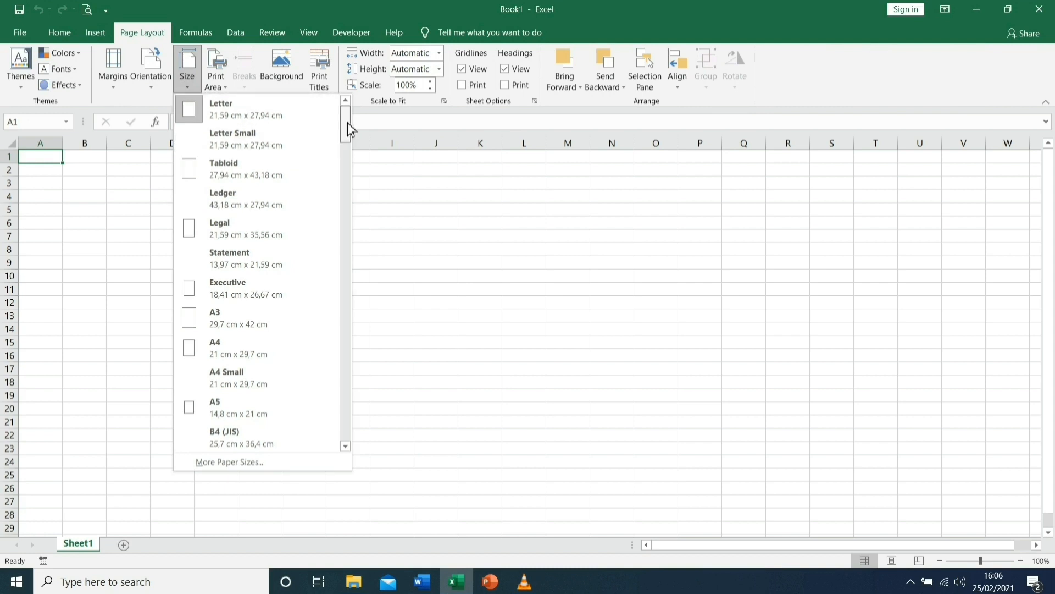
pyautogui.moveTo(347, 122); pyautogui.dragTo(334, 434)
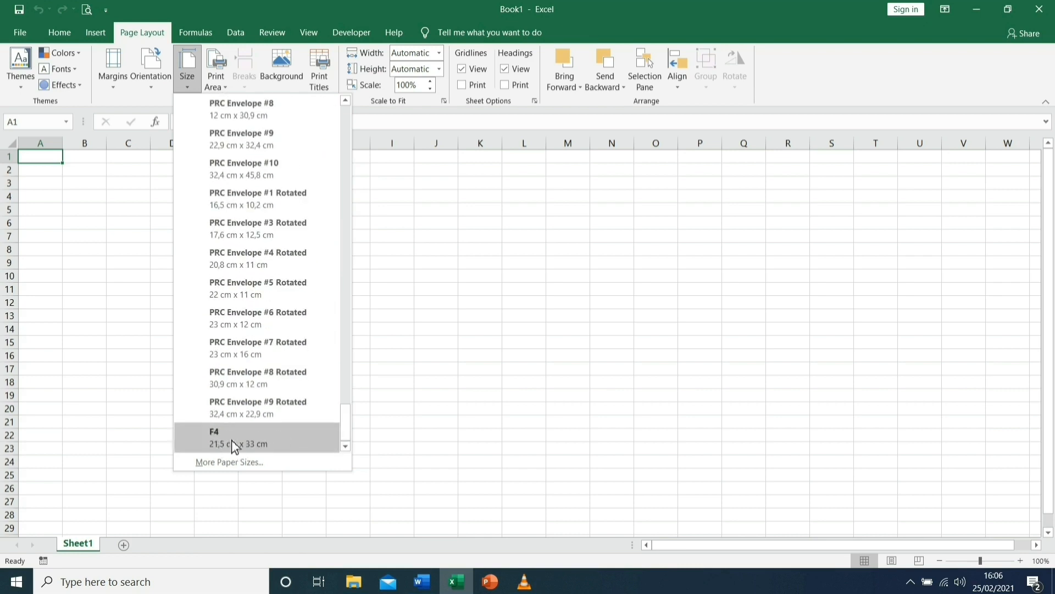
pyautogui.click(42, 163)
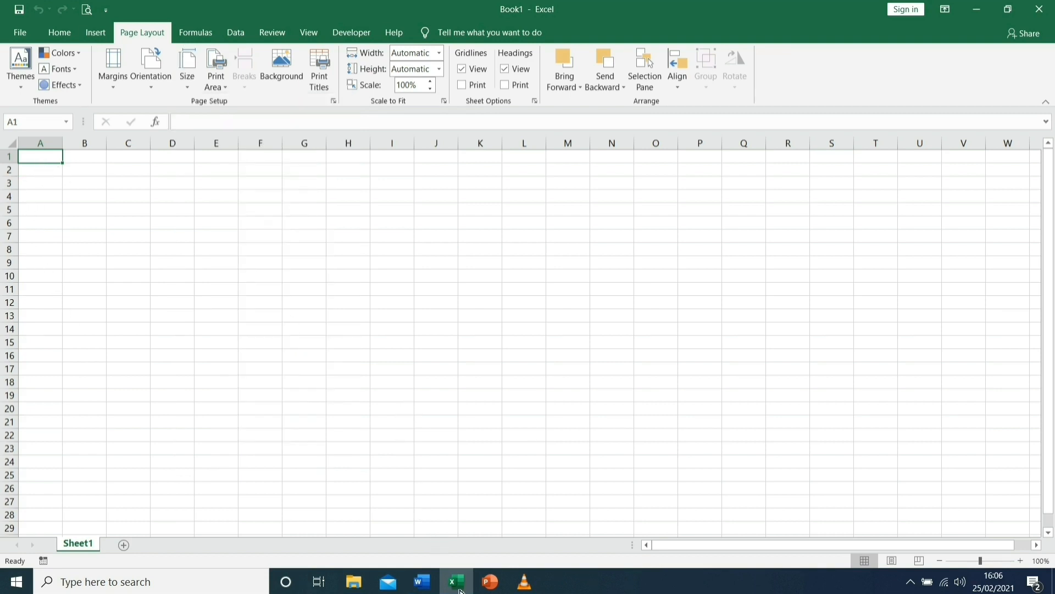
pyautogui.click(422, 582)
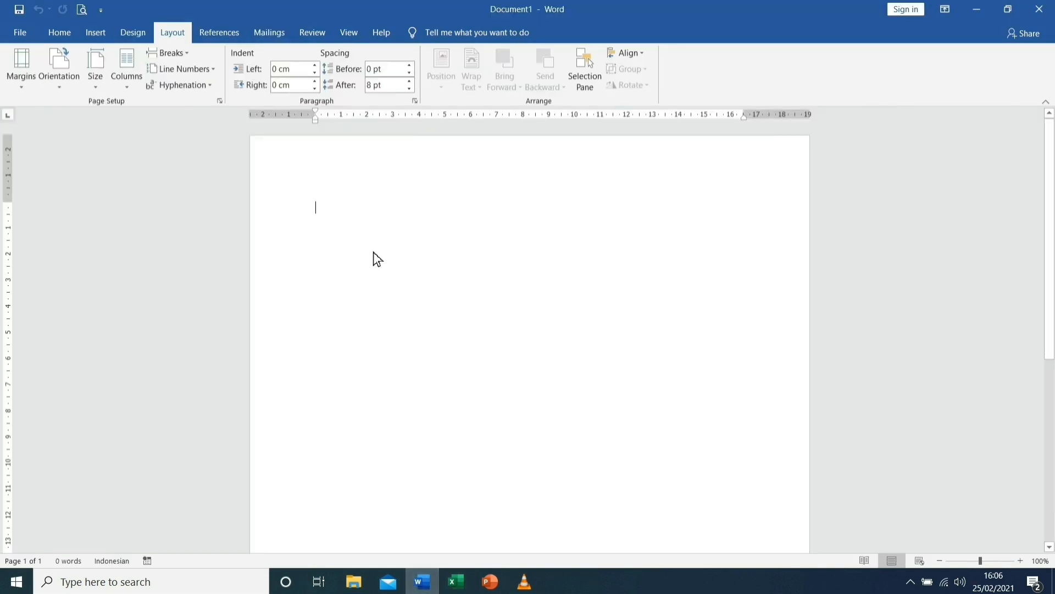